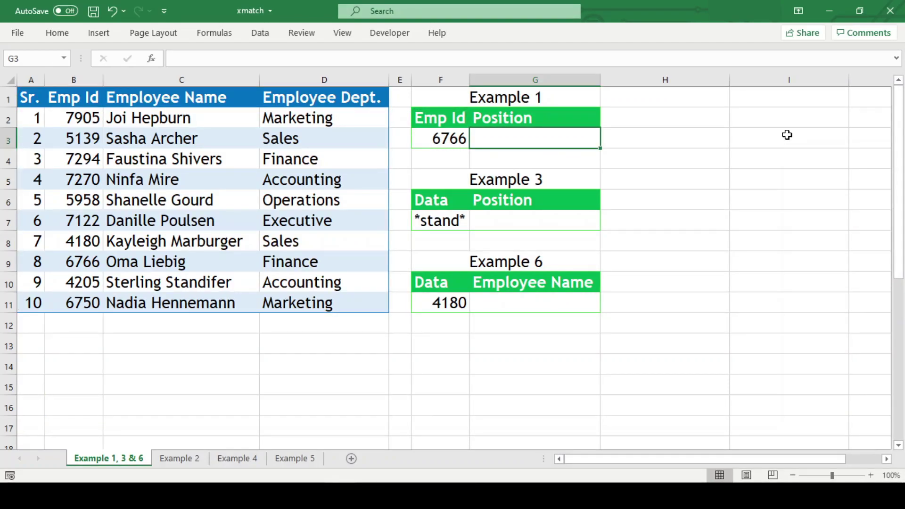
Enter =XMATCH(F3,B2:B11) in G3 so Emp Id 6766 returns position 8.
{"action": "type", "text": "=xm"}
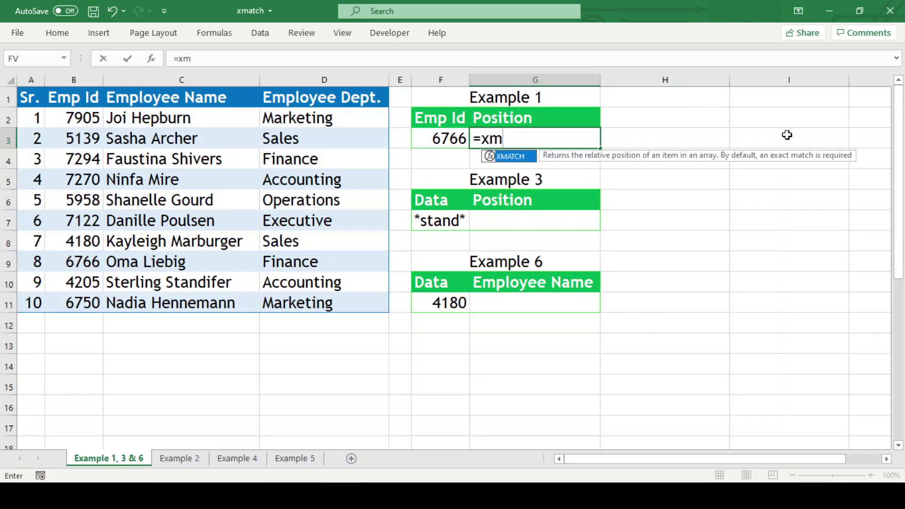
{"action": "key", "text": "Tab"}
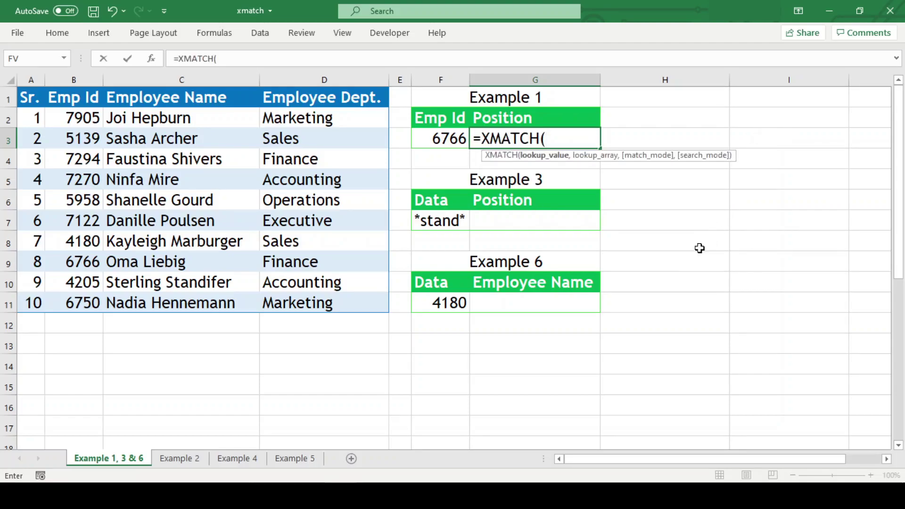
{"action": "left_click", "coordinate": [428, 140]}
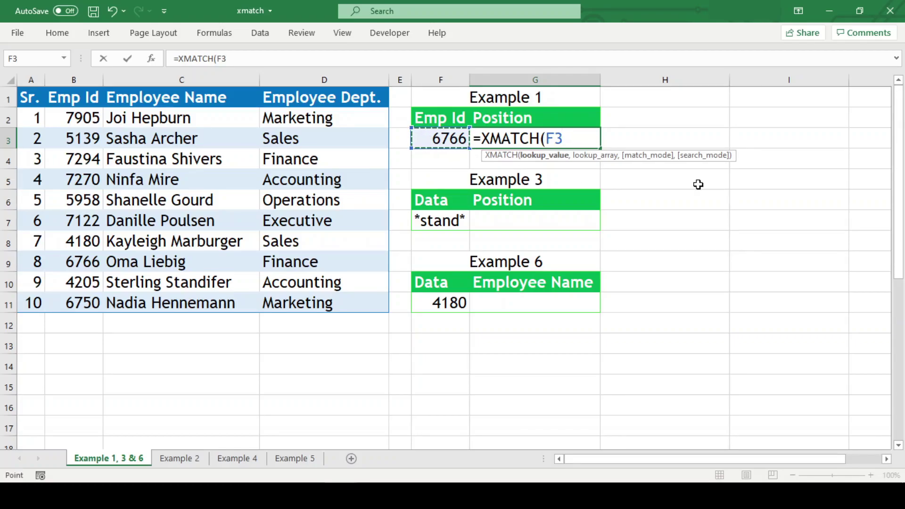
{"action": "type", "text": ","}
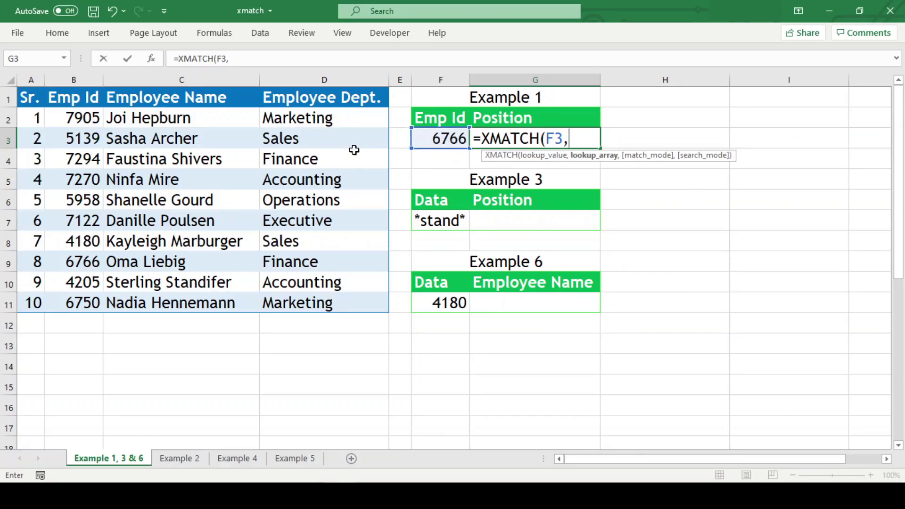
{"action": "left_click", "coordinate": [80, 120]}
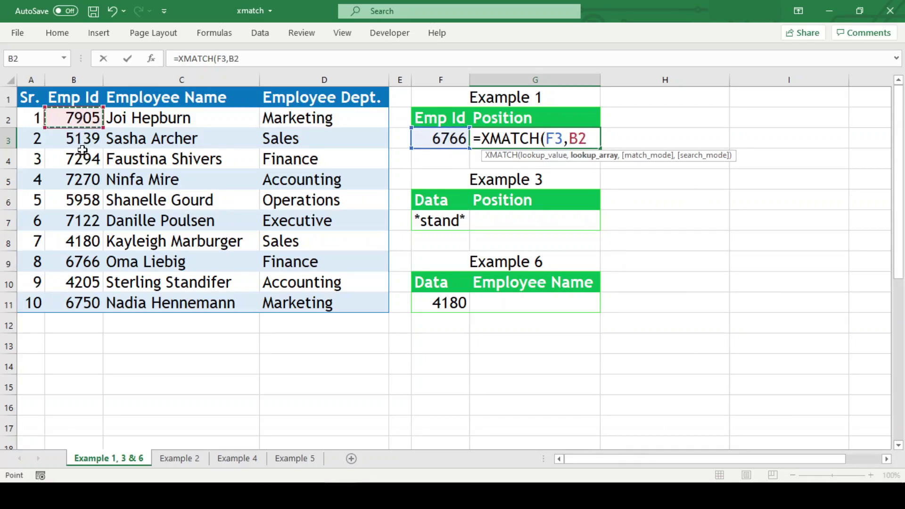
{"action": "left_click", "coordinate": [73, 304], "text": "shift"}
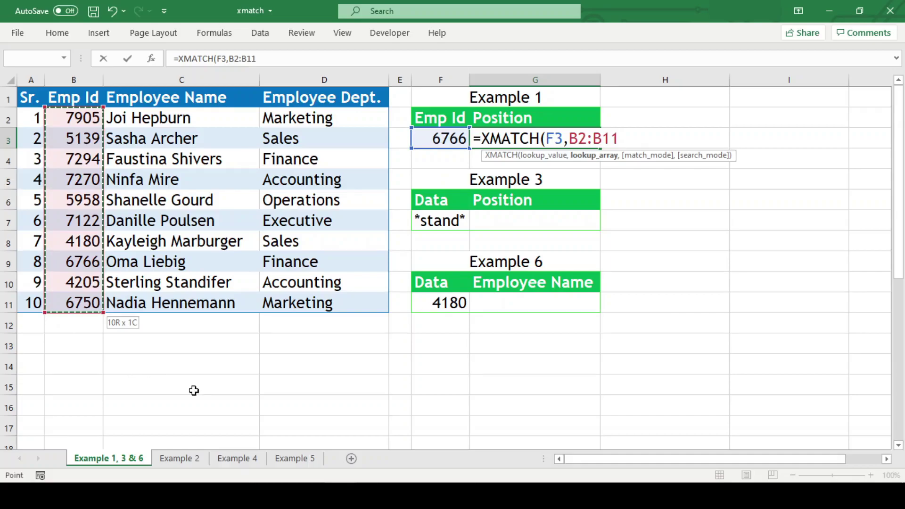
{"action": "type", "text": ")"}
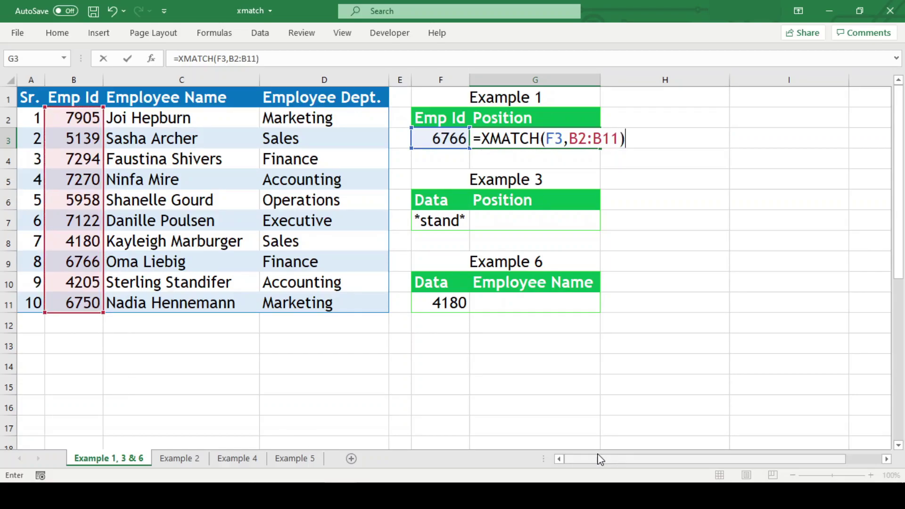
{"action": "key", "text": "Return"}
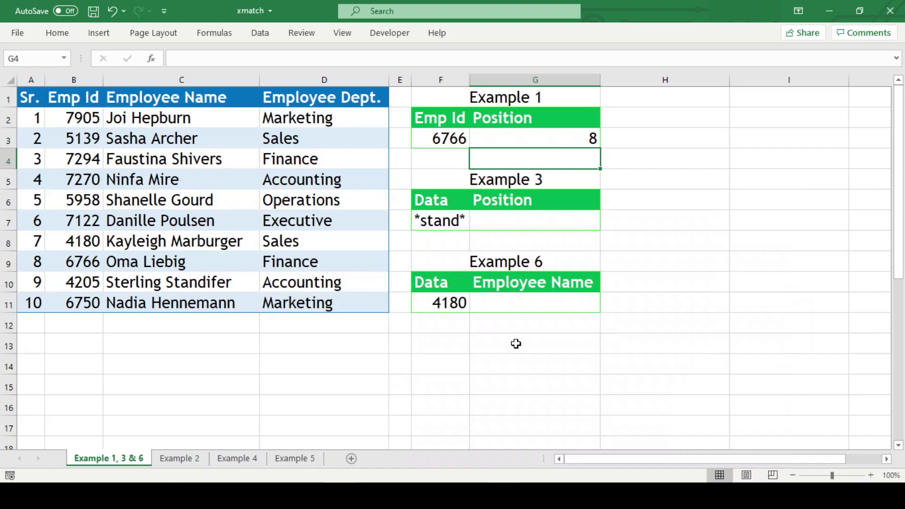
On the Example 2 sheet, enter =XMATCH(E3,B2:B6) in F3, returning position 2 for 25000.
{"action": "left_click", "coordinate": [183, 457]}
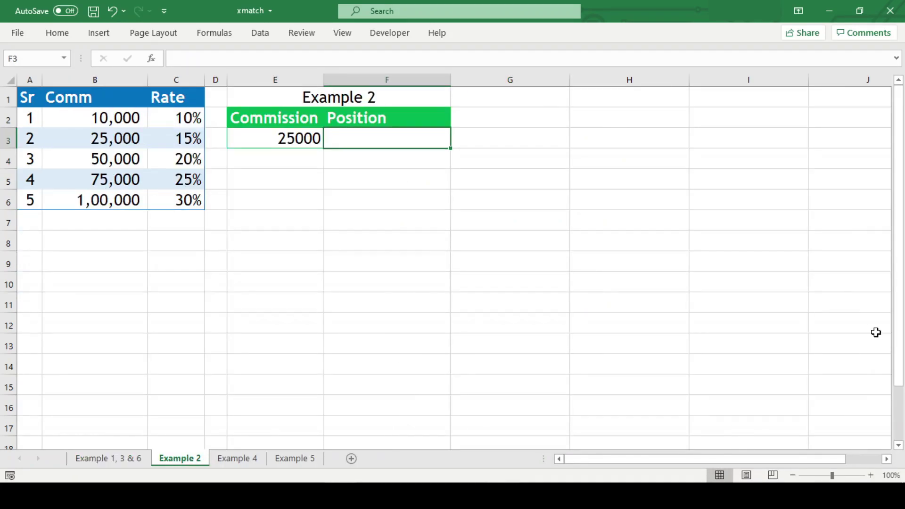
{"action": "type", "text": "=XMATCH("}
{"action": "left_click", "coordinate": [287, 143]}
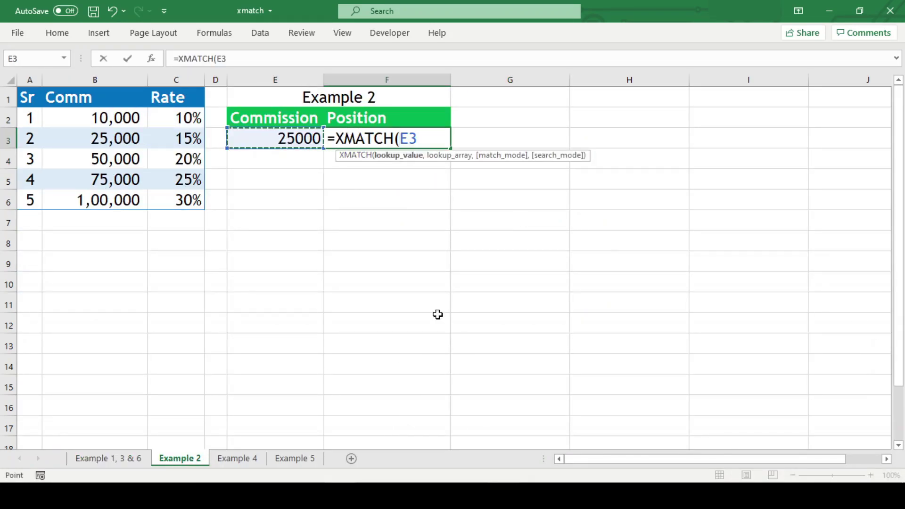
{"action": "type", "text": ","}
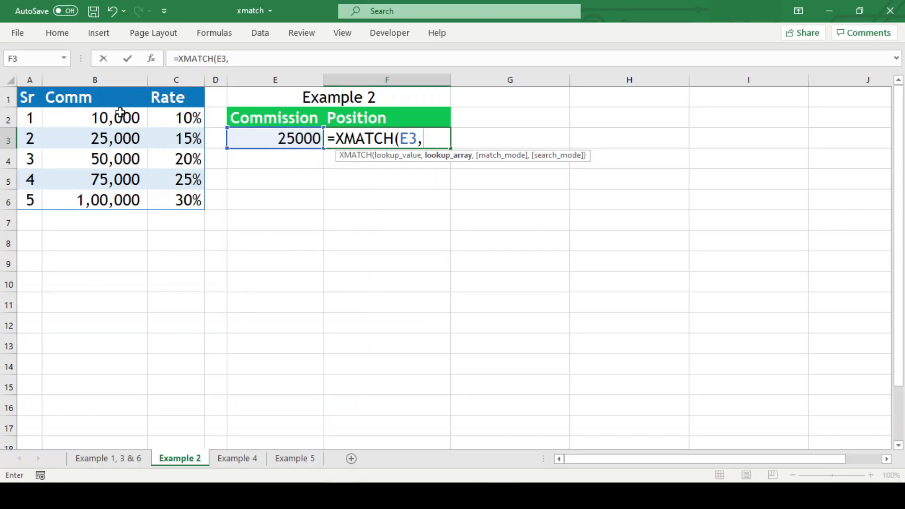
{"action": "left_click_drag", "start_coordinate": [121, 115], "coordinate": [125, 198]}
{"action": "type", "text": ")"}
{"action": "key", "text": "Return"}
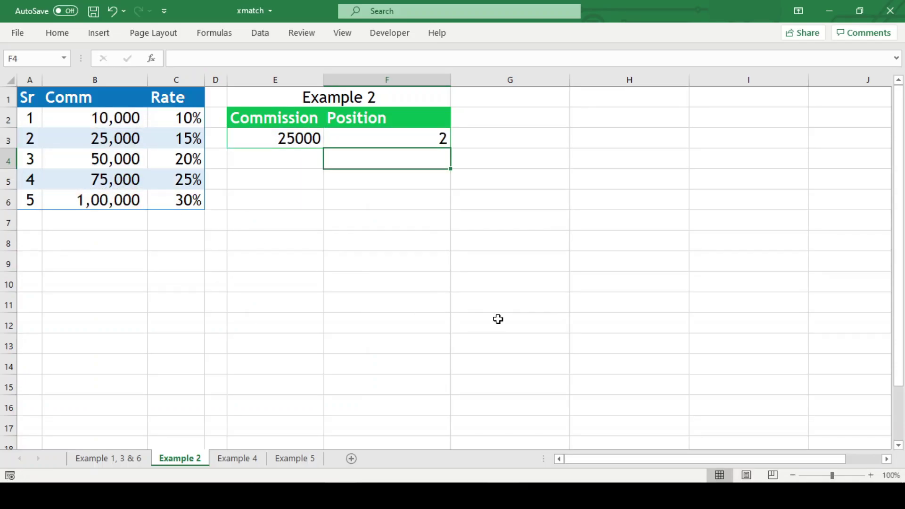
Change the commission in E3 from 25000 to 45000, making the position #N/A.
{"action": "left_click", "coordinate": [267, 144]}
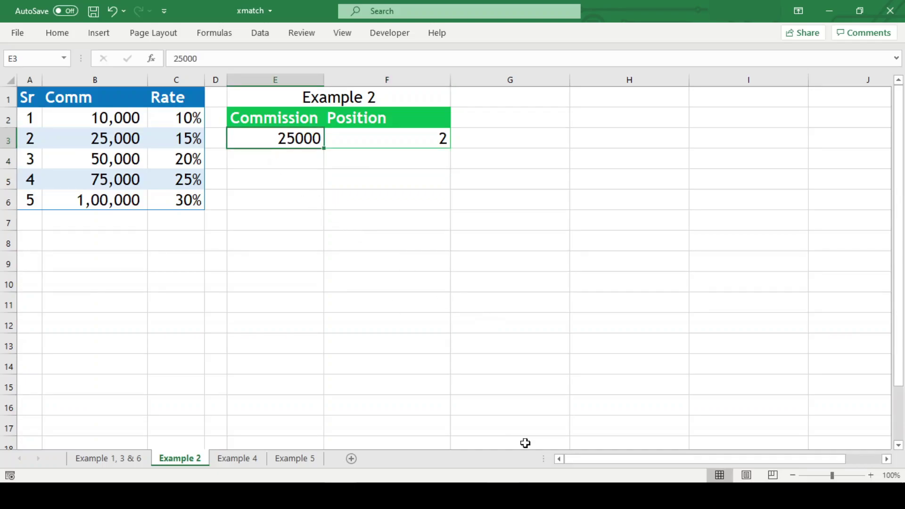
{"action": "key", "text": "F2"}
{"action": "key", "text": "Home"}
{"action": "key", "text": "shift+Right"}
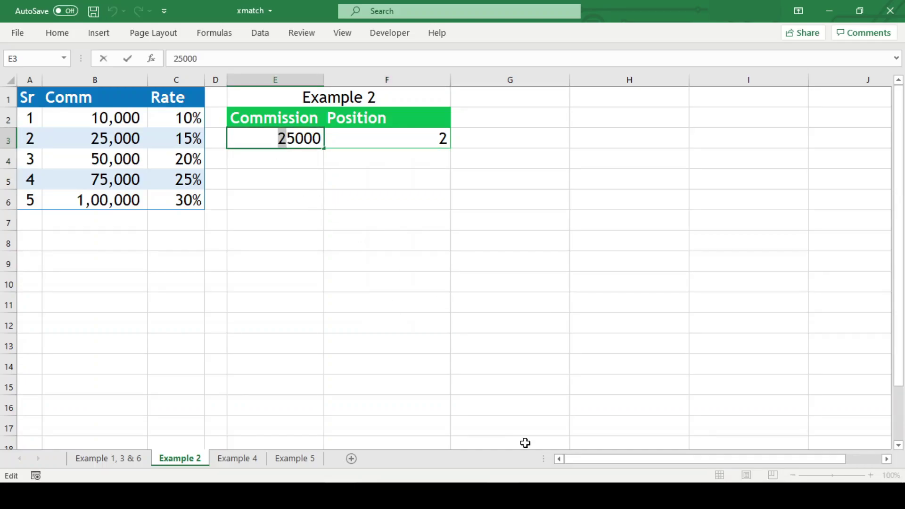
{"action": "type", "text": "4"}
{"action": "key", "text": "Return"}
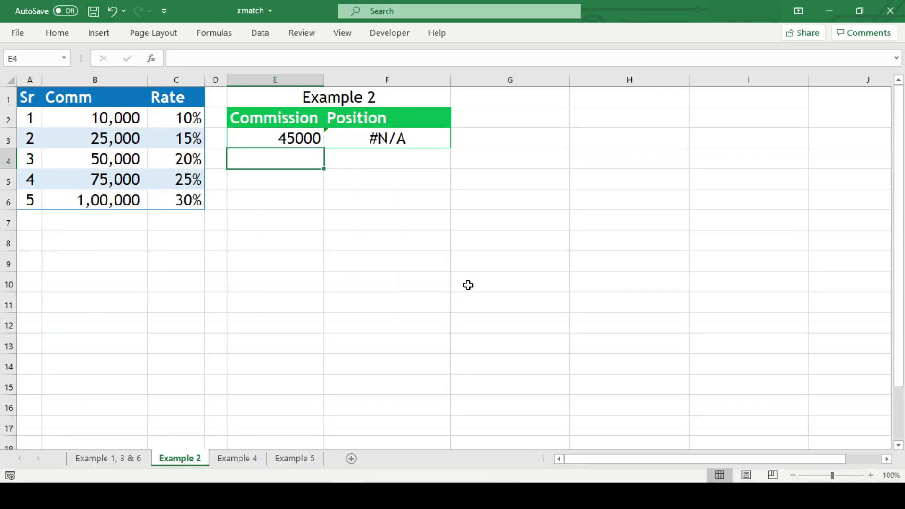
Add match mode -1 (exact match or next smaller) to F3's XMATCH formula.
{"action": "left_click", "coordinate": [413, 142]}
{"action": "key", "text": "F2"}
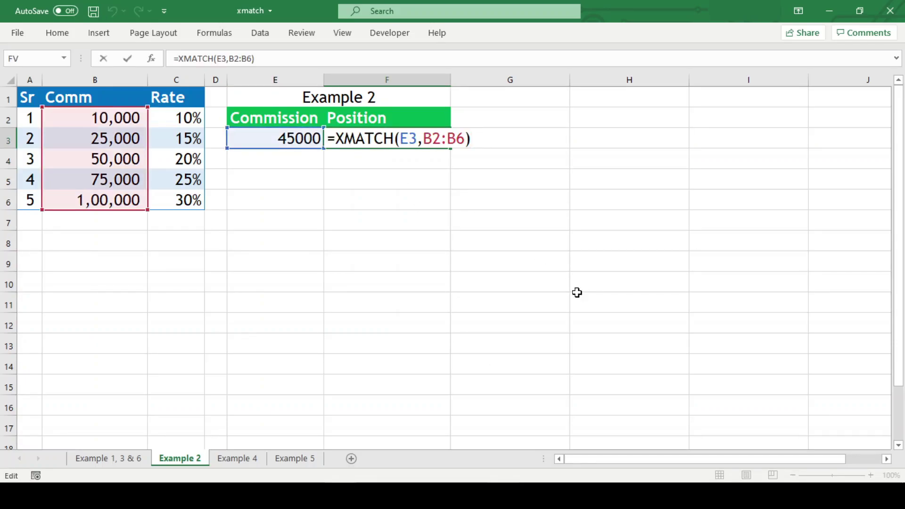
{"action": "key", "text": "Left"}
{"action": "type", "text": ","}
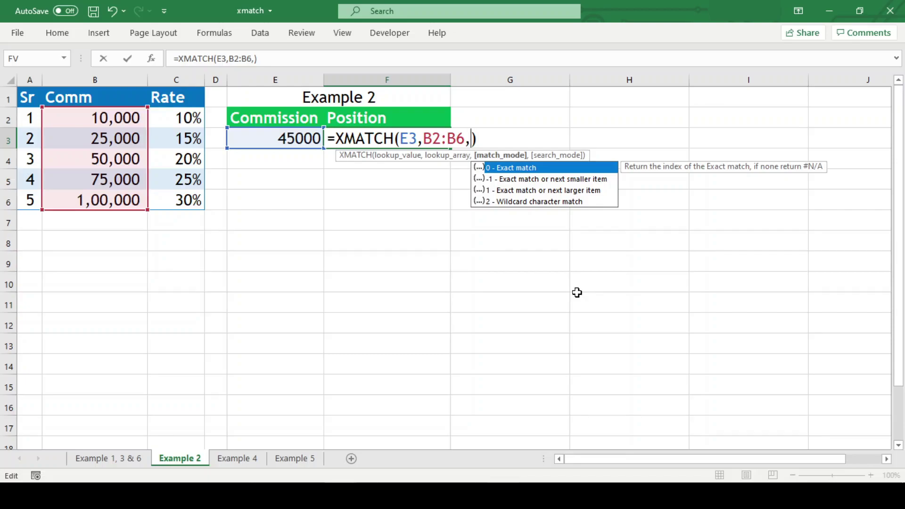
{"action": "key", "text": "Down"}
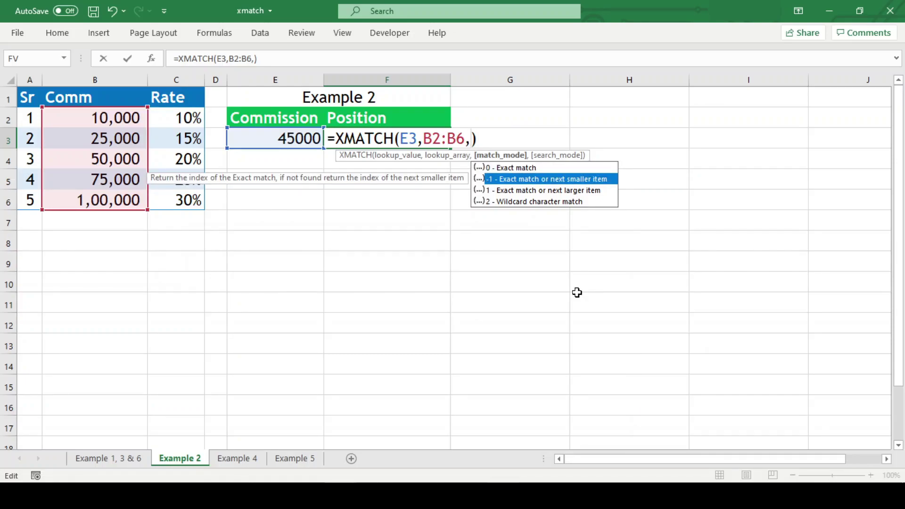
{"action": "key", "text": "Tab"}
{"action": "key", "text": "Return"}
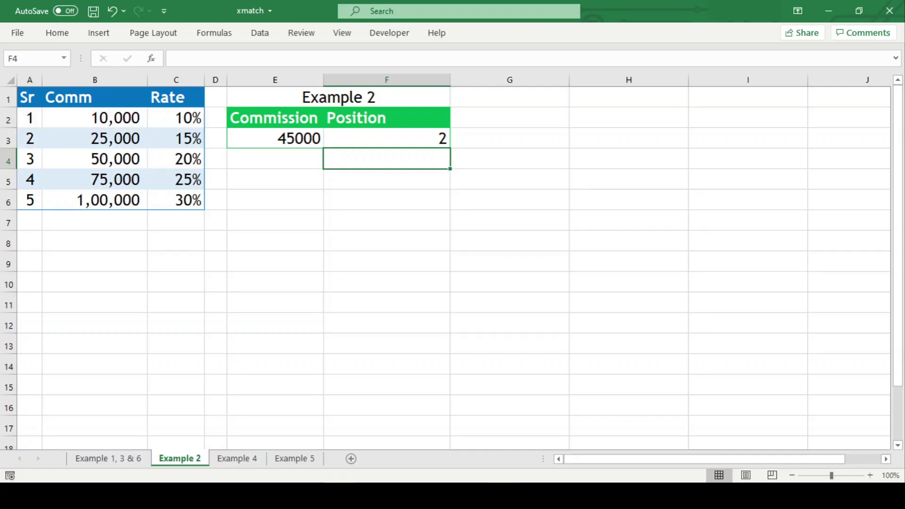
Change the match mode to 1 so F3 reads =XMATCH(E3,B2:B6,1), returning 3.
{"action": "left_click", "coordinate": [386, 138]}
{"action": "double_click", "coordinate": [476, 138]}
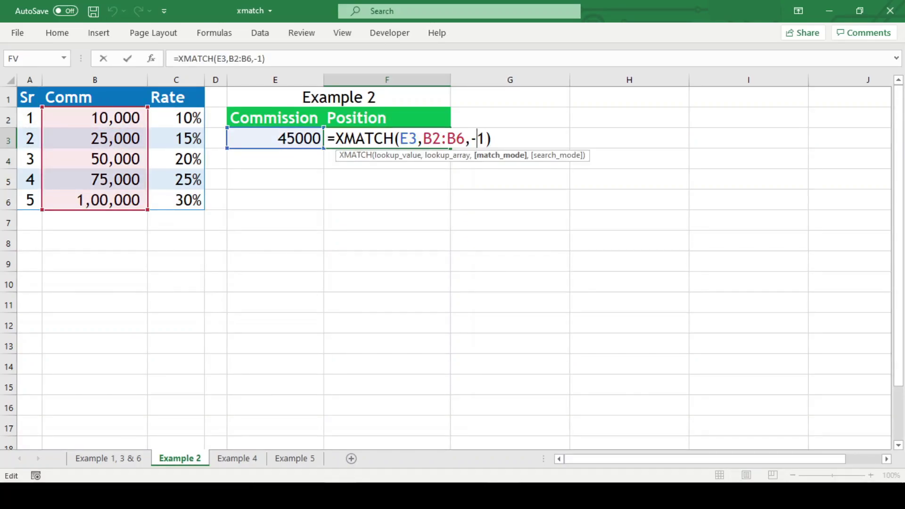
{"action": "key", "text": "BackSpace"}
{"action": "key", "text": "Down"}
{"action": "key", "text": "Down"}
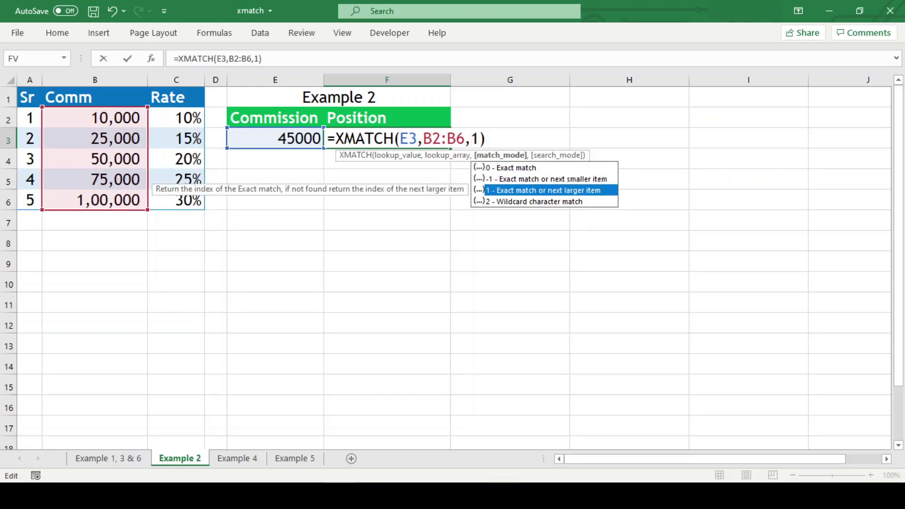
{"action": "key", "text": "Right"}
{"action": "key", "text": "Right"}
{"action": "key", "text": "Return"}
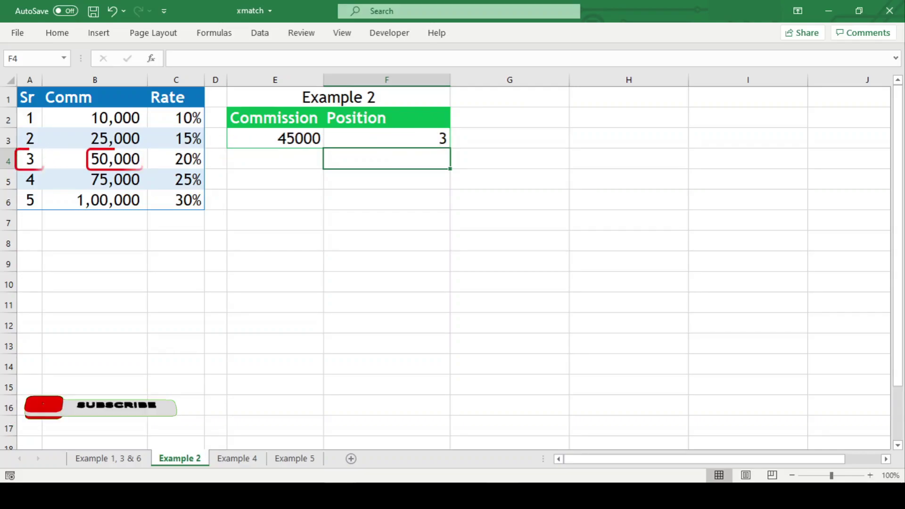
Preview the wildcard match mode option in F3, then cancel, keeping match mode 1.
{"action": "left_click", "coordinate": [386, 138]}
{"action": "key", "text": "F2"}
{"action": "key", "text": "Left"}
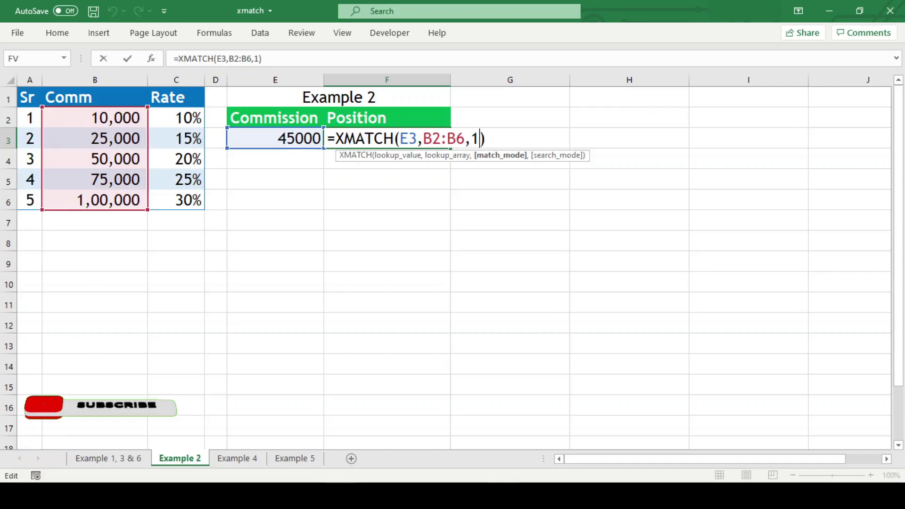
{"action": "key", "text": "BackSpace"}
{"action": "key", "text": "Down"}
{"action": "key", "text": "Down"}
{"action": "key", "text": "Down"}
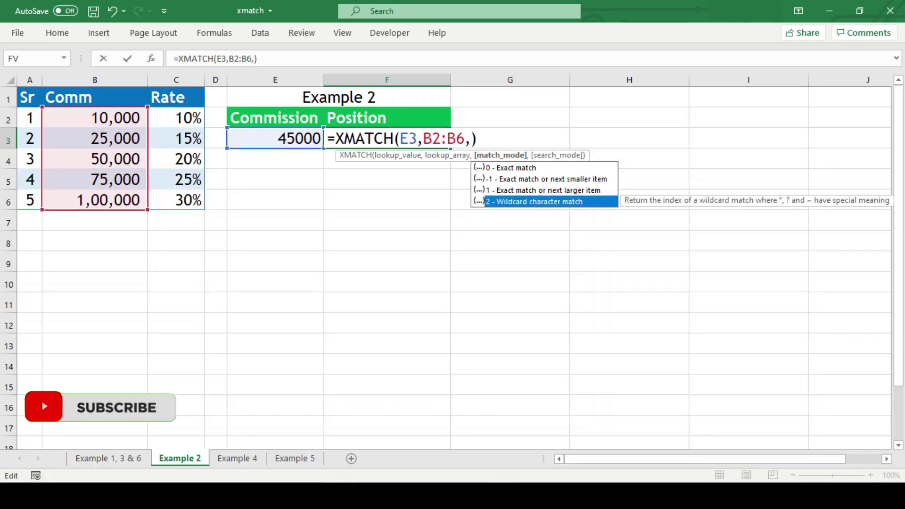
{"action": "key", "text": "Escape"}
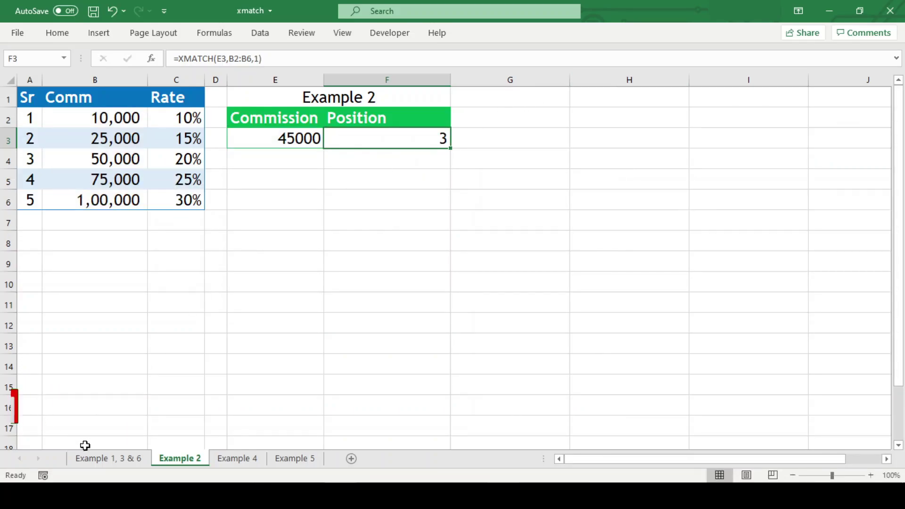
On the Example 1, 3 & 6 sheet, enter =XMATCH(F7,C2:C11,2) in G7 for a wildcard match, returning 9.
{"action": "left_click", "coordinate": [88, 464]}
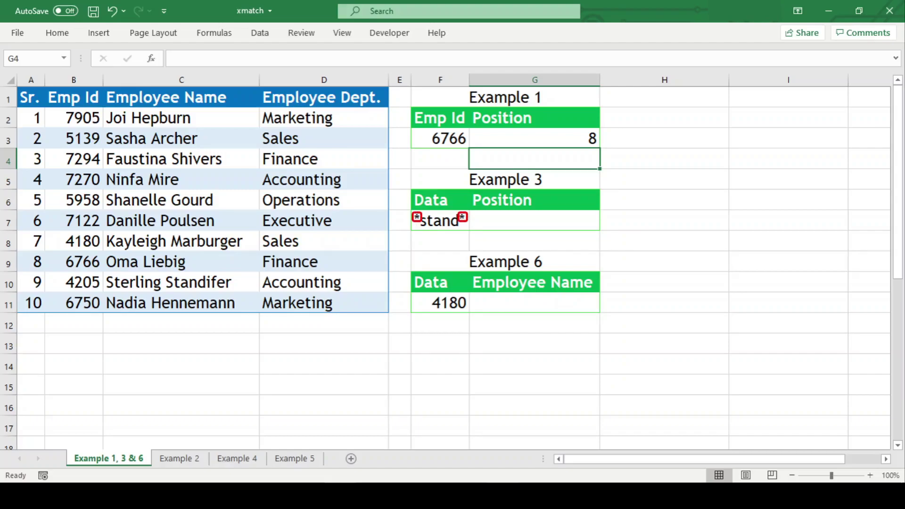
{"action": "key", "text": "Down"}
{"action": "key", "text": "Down"}
{"action": "key", "text": "Down"}
{"action": "type", "text": "="}
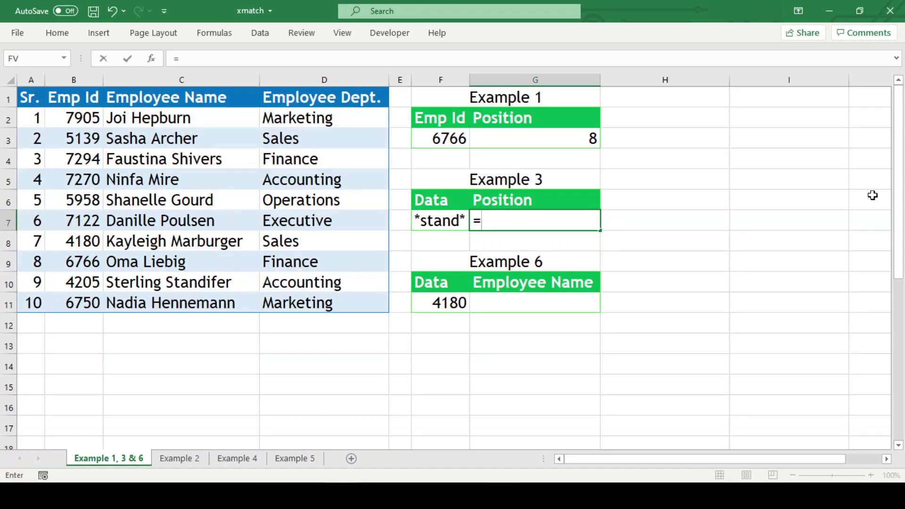
{"action": "type", "text": "xm"}
{"action": "key", "text": "Tab"}
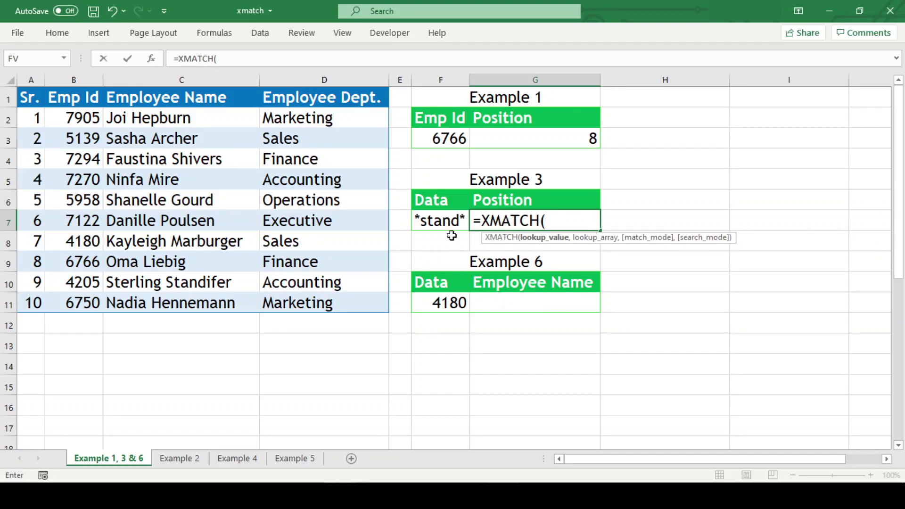
{"action": "left_click", "coordinate": [441, 216]}
{"action": "type", "text": ","}
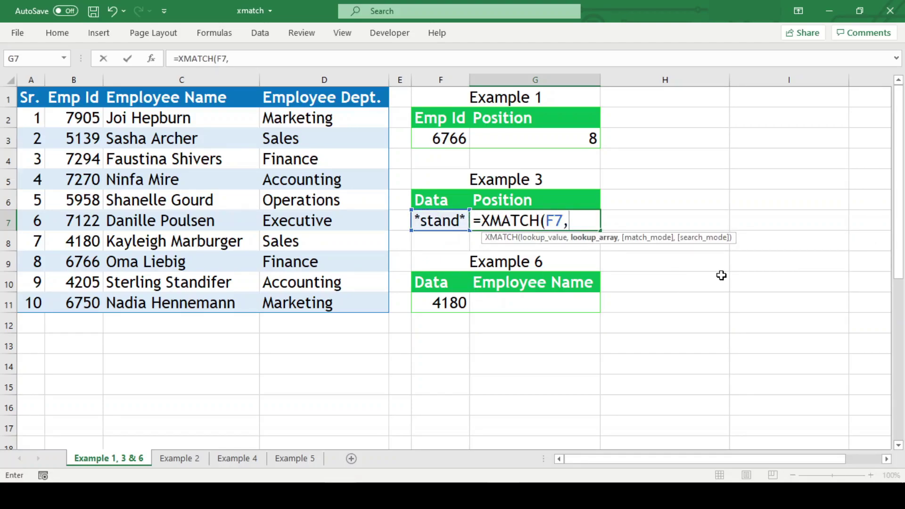
{"action": "left_click", "coordinate": [234, 122]}
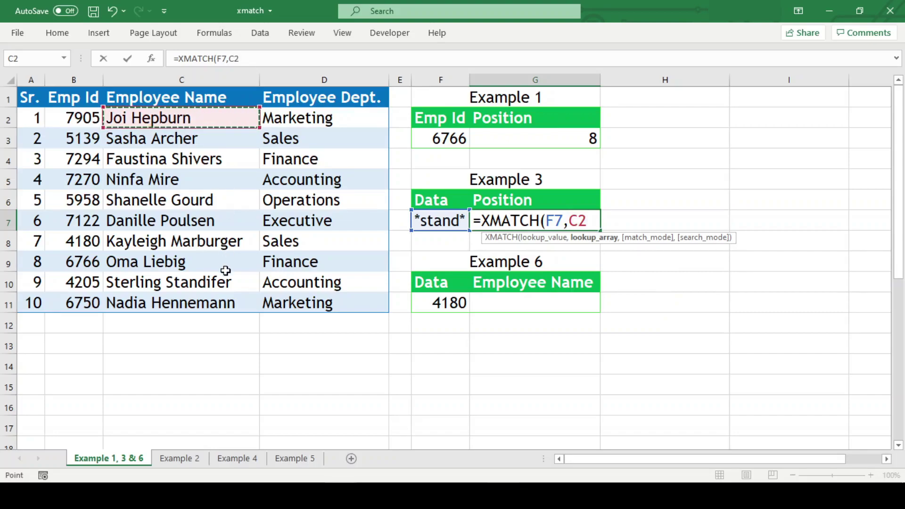
{"action": "left_click", "coordinate": [229, 299], "text": "shift"}
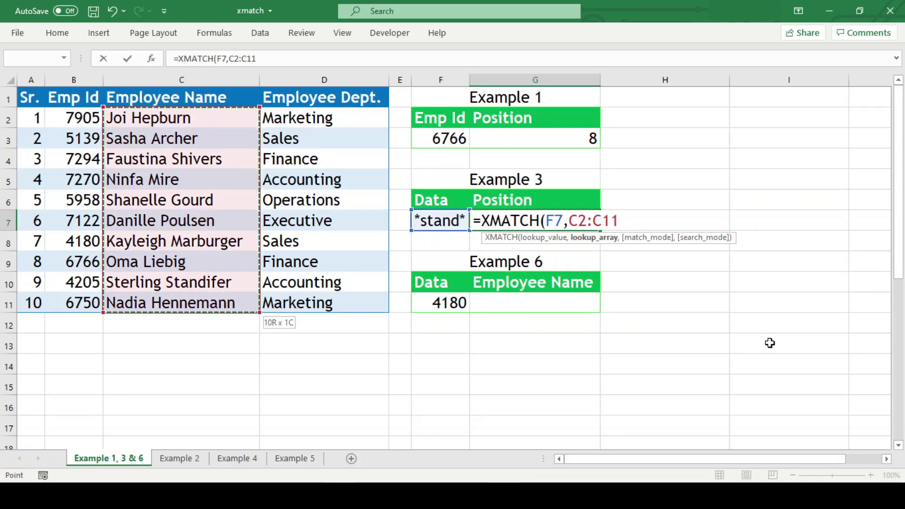
{"action": "type", "text": ","}
{"action": "key", "text": "Down"}
{"action": "key", "text": "Down"}
{"action": "key", "text": "Down"}
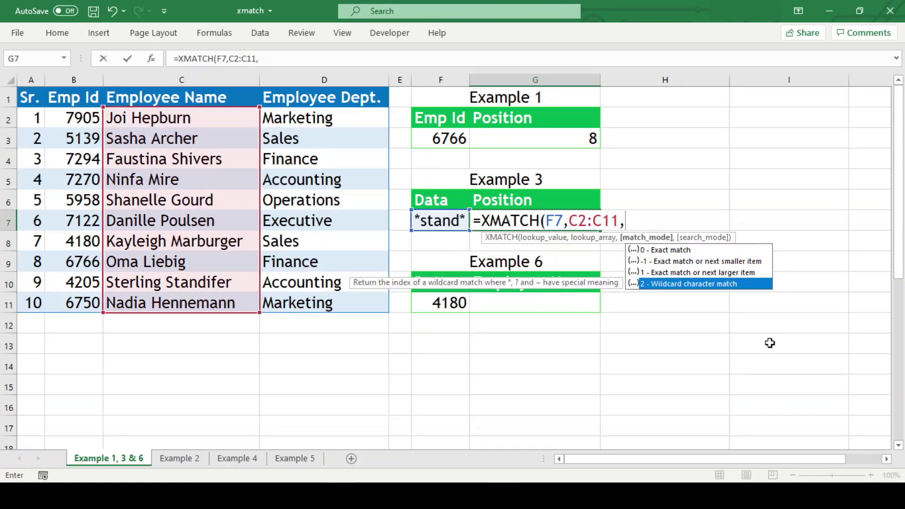
{"action": "key", "text": "Tab"}
{"action": "type", "text": ")"}
{"action": "key", "text": "Return"}
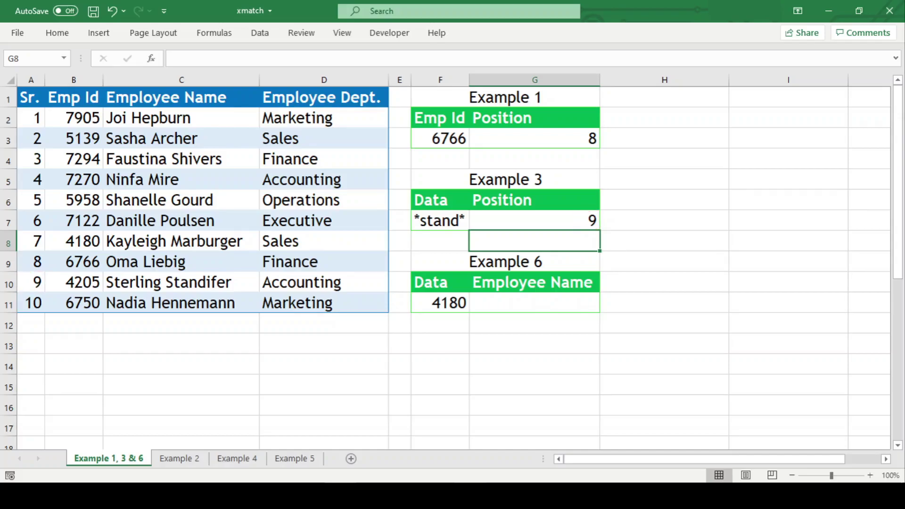
On the Example 4 sheet, enter =XMATCH(E3,B2:B20,,1) in F3 with first-to-last search, returning 1.
{"action": "left_click", "coordinate": [238, 458]}
{"action": "type", "text": "=xm"}
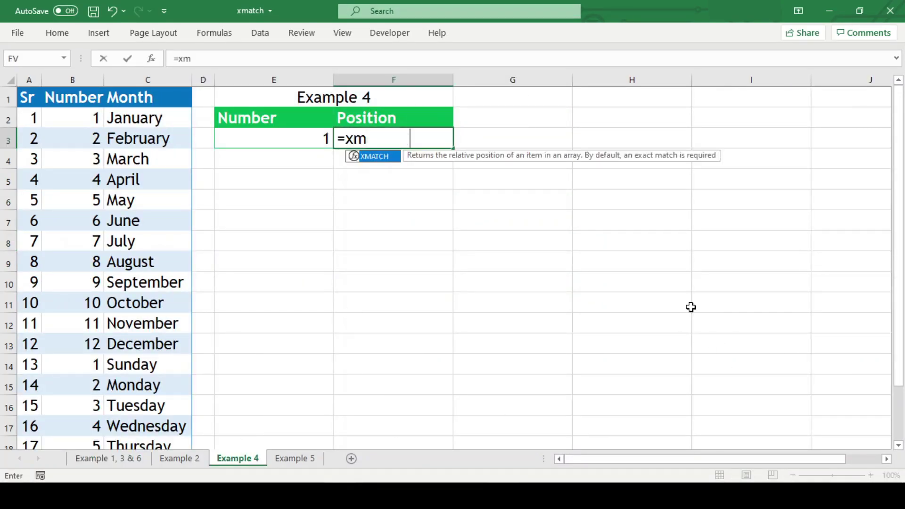
{"action": "key", "text": "Tab"}
{"action": "left_click", "coordinate": [258, 140]}
{"action": "type", "text": ","}
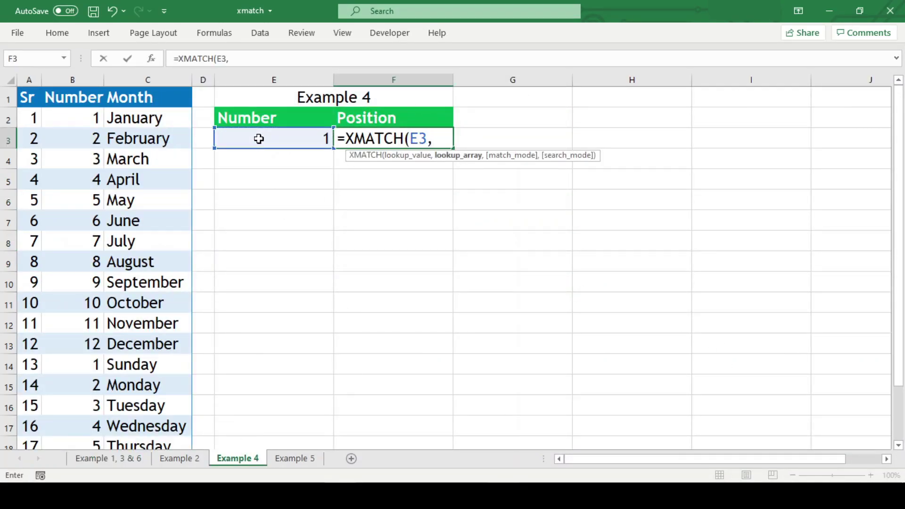
{"action": "left_click", "coordinate": [87, 111]}
{"action": "key", "text": "ctrl+shift+Down"}
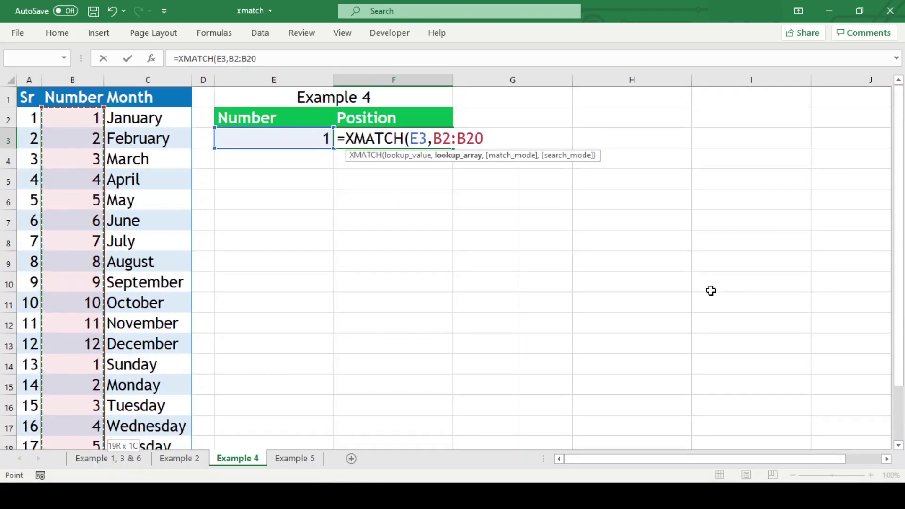
{"action": "type", "text": ","}
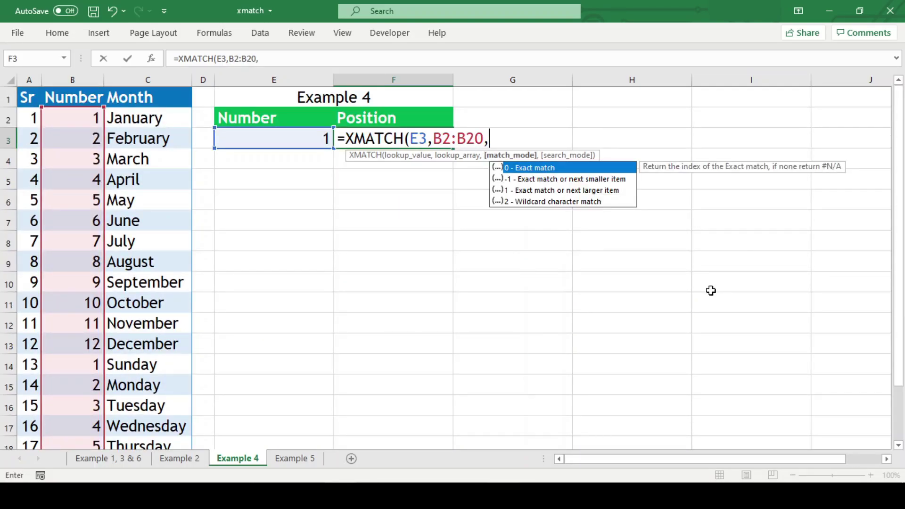
{"action": "type", "text": ","}
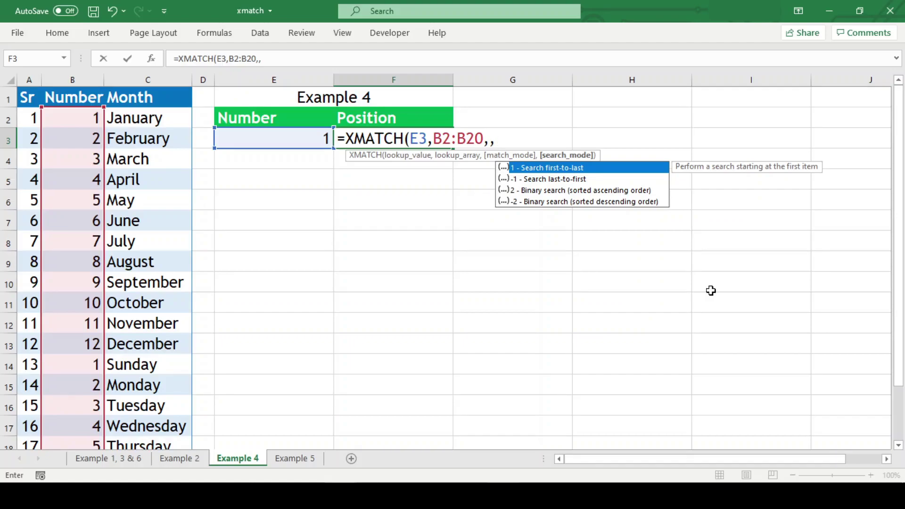
{"action": "double_click", "coordinate": [638, 171]}
{"action": "type", "text": ")"}
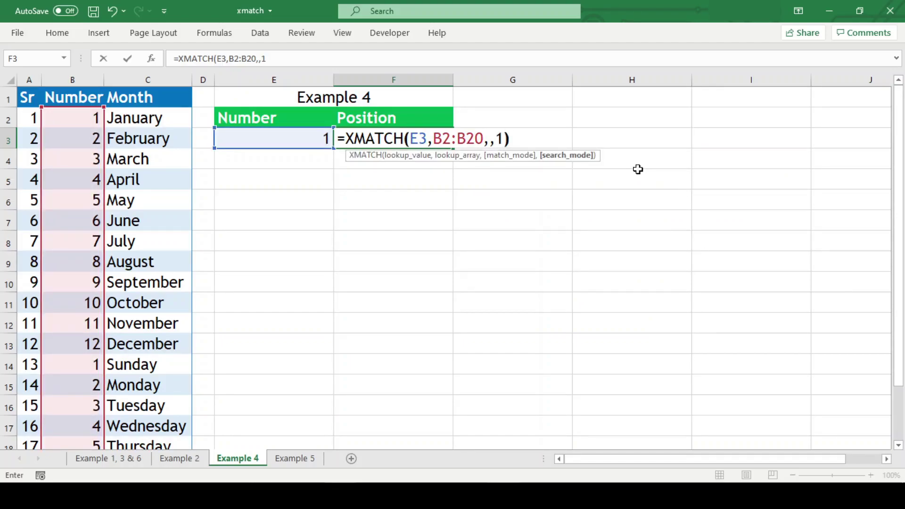
{"action": "key", "text": "Return"}
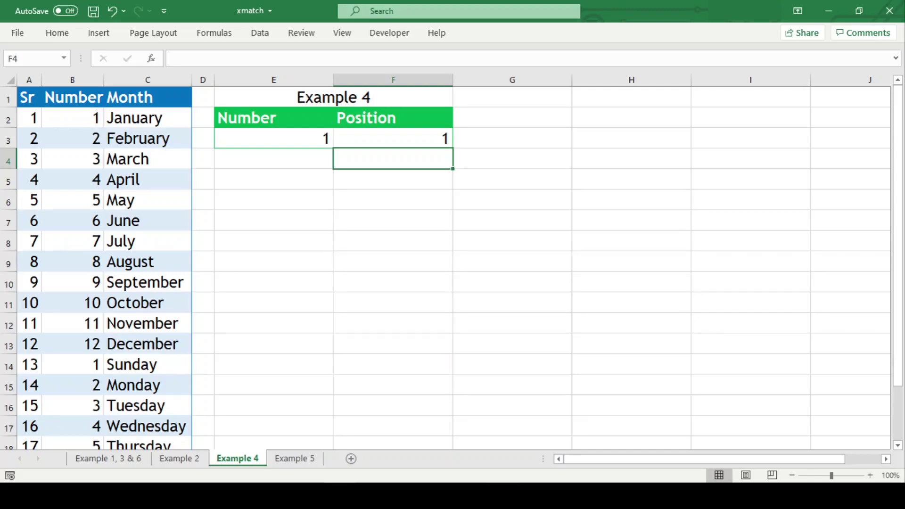
Switch F3's search mode to -1 (last-to-first), which returns 13.
{"action": "key", "text": "Up"}
{"action": "key", "text": "F2"}
{"action": "key", "text": "Left"}
{"action": "key", "text": "Left"}
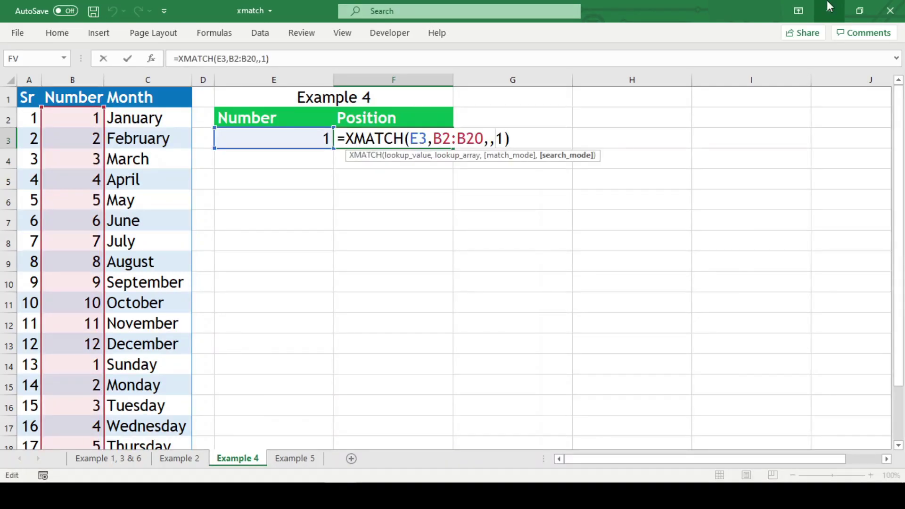
{"action": "key", "text": "Delete"}
{"action": "key", "text": "Down"}
{"action": "key", "text": "Down"}
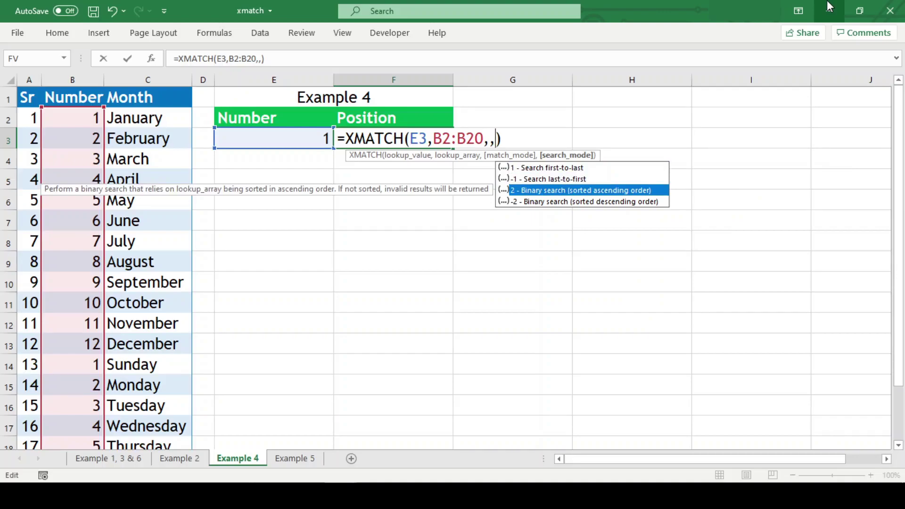
{"action": "key", "text": "Up"}
{"action": "key", "text": "Tab"}
{"action": "key", "text": "Return"}
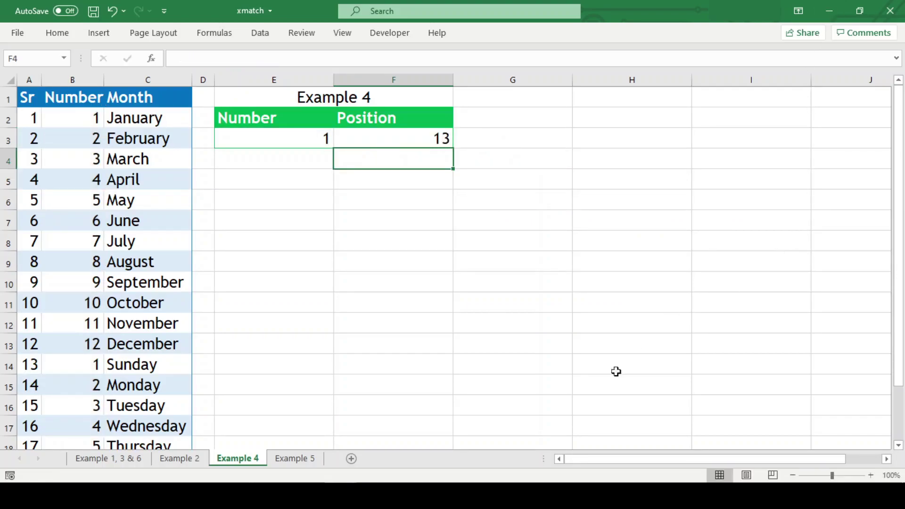
Compare the ascending and descending binary search options, then set the search mode back to 1.
{"action": "key", "text": "Up"}
{"action": "key", "text": "F2"}
{"action": "key", "text": "Left"}
{"action": "key", "text": "Left"}
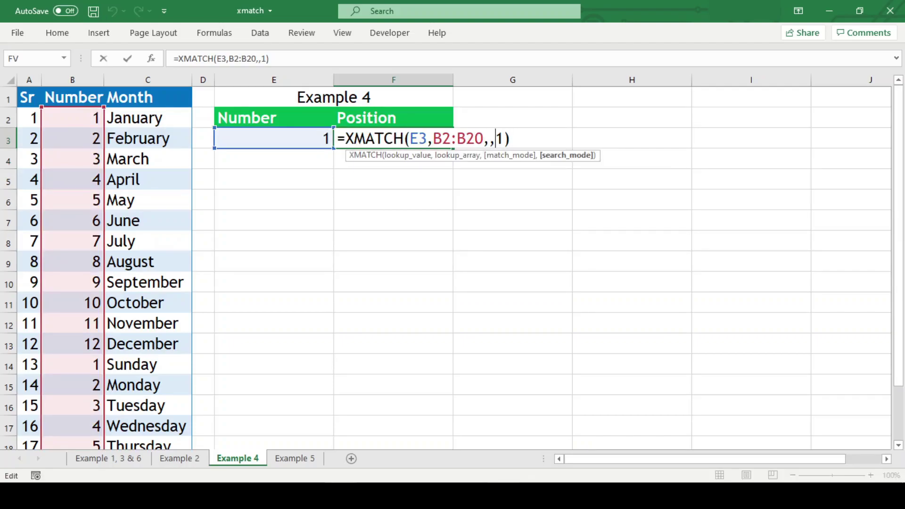
{"action": "key", "text": "Delete"}
{"action": "key", "text": "Down"}
{"action": "key", "text": "Down"}
{"action": "key", "text": "Down"}
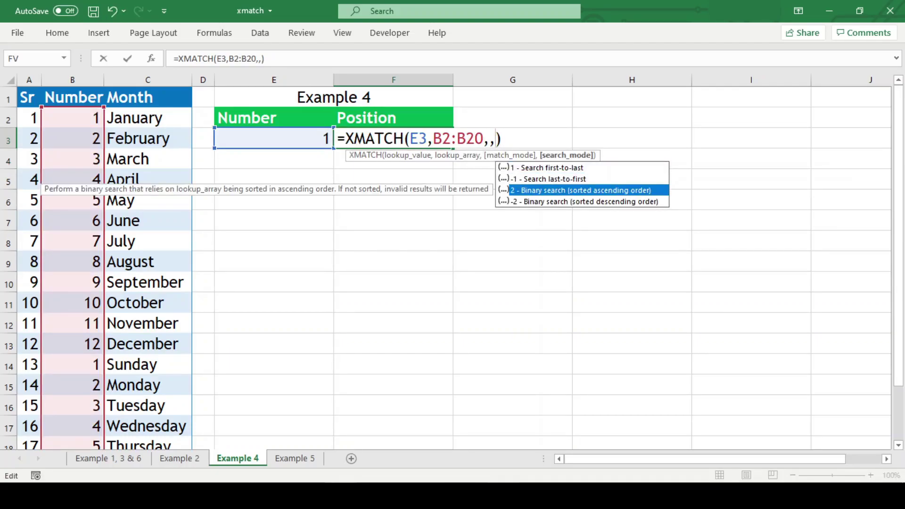
{"action": "key", "text": "Up"}
{"action": "key", "text": "Down"}
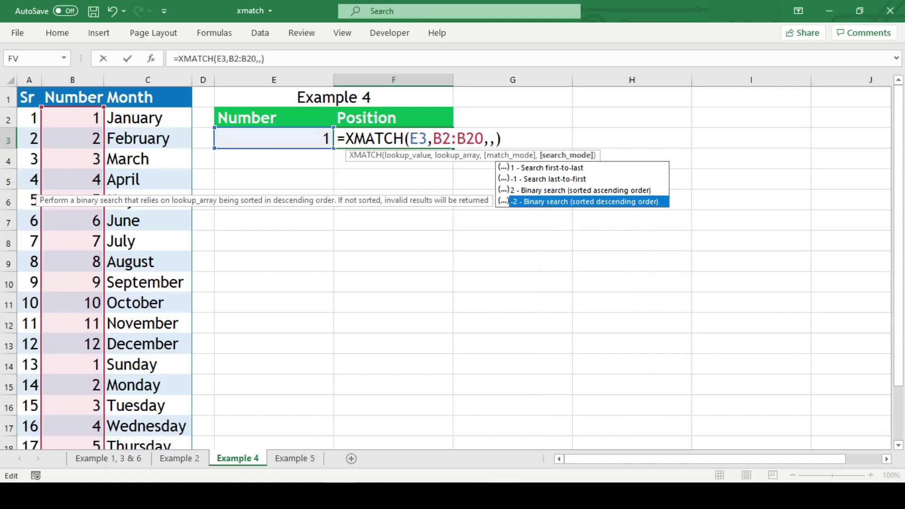
{"action": "key", "text": "Up"}
{"action": "key", "text": "Down"}
{"action": "key", "text": "Up"}
{"action": "key", "text": "Down"}
{"action": "key", "text": "Up"}
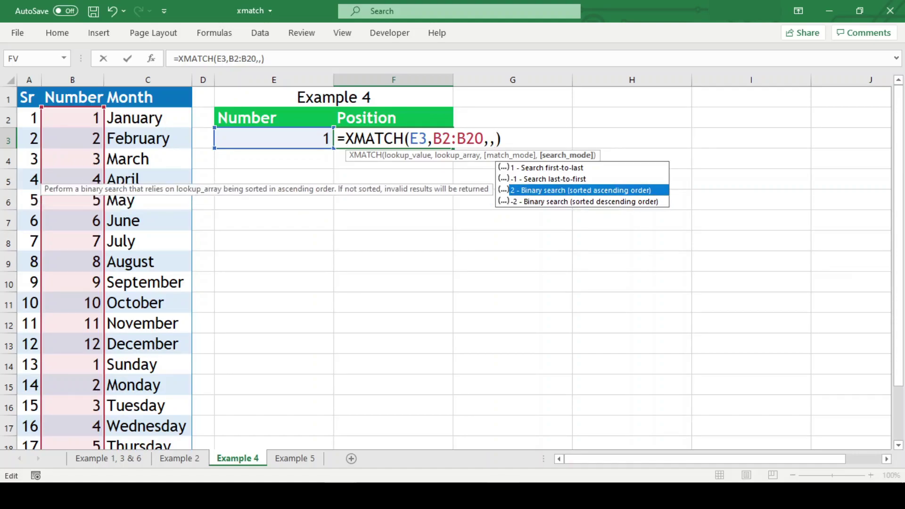
{"action": "key", "text": "Down"}
{"action": "key", "text": "Escape"}
{"action": "type", "text": "1"}
{"action": "key", "text": "ctrl+Return"}
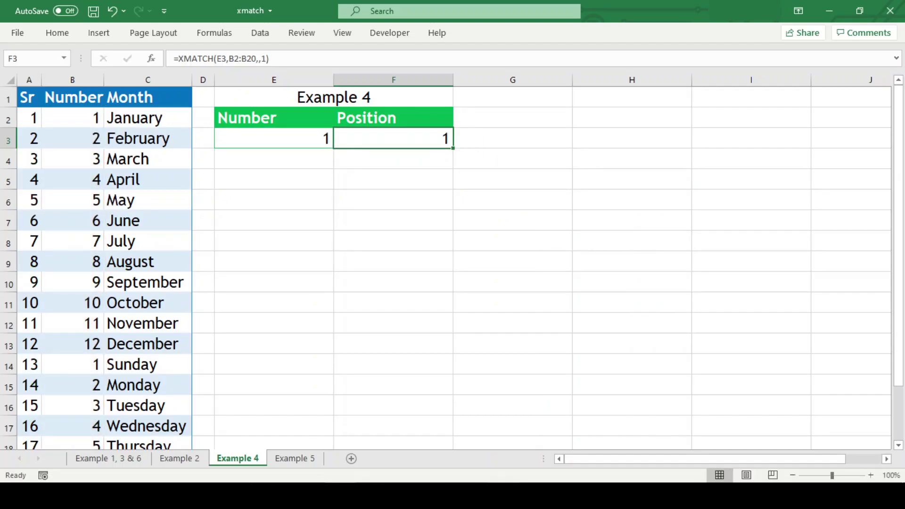
On the Example 5 sheet, enter =XMATCH(D3,B2:B13,,2) in E3, an ascending binary search returning 3.
{"action": "left_click", "coordinate": [295, 458]}
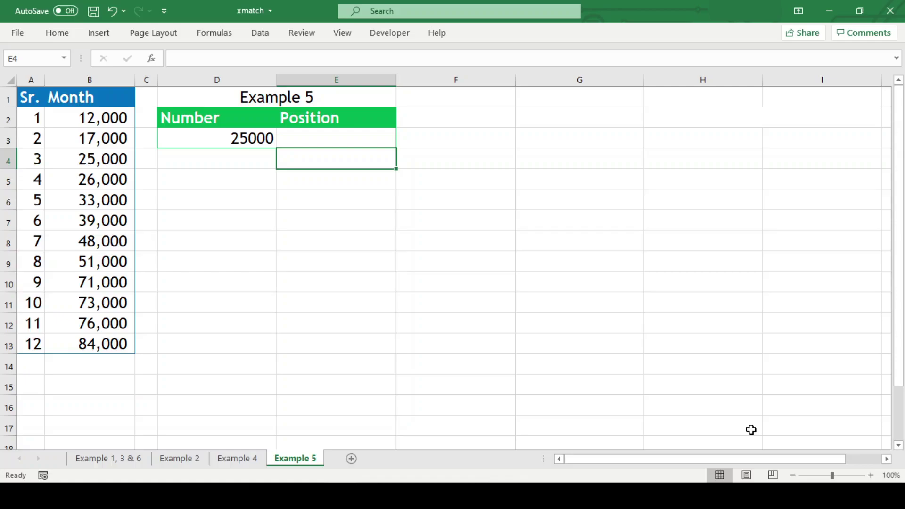
{"action": "key", "text": "Up"}
{"action": "type", "text": "=xm"}
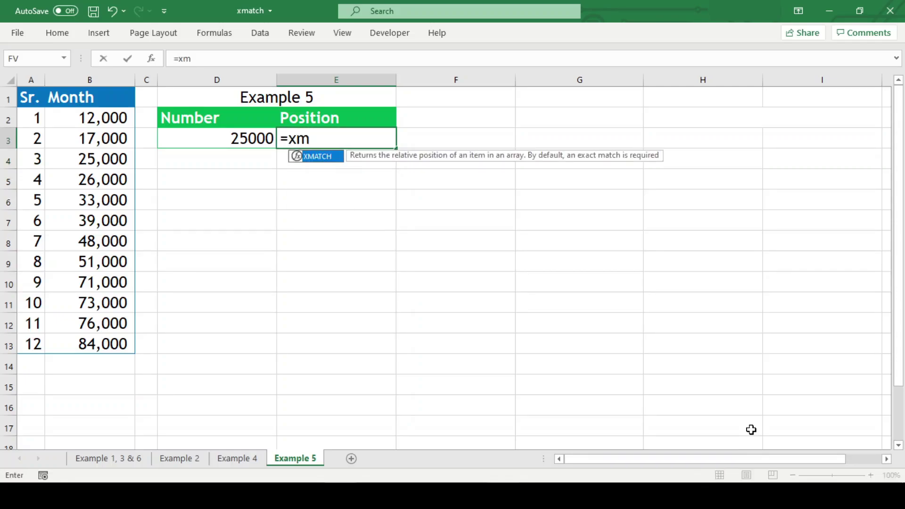
{"action": "key", "text": "Tab"}
{"action": "key", "text": "Left"}
{"action": "type", "text": ","}
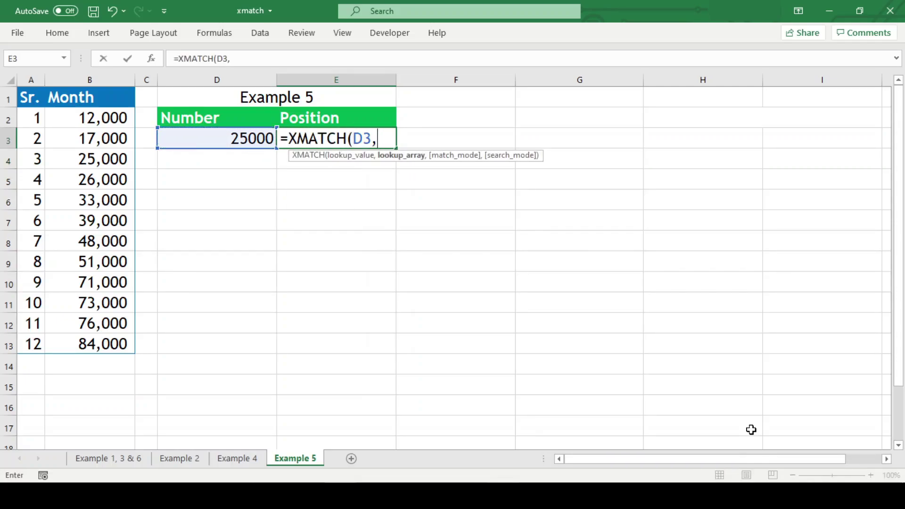
{"action": "key", "text": "Left"}
{"action": "key", "text": "Left"}
{"action": "key", "text": "Left"}
{"action": "key", "text": "Up"}
{"action": "key", "text": "ctrl+shift+Down"}
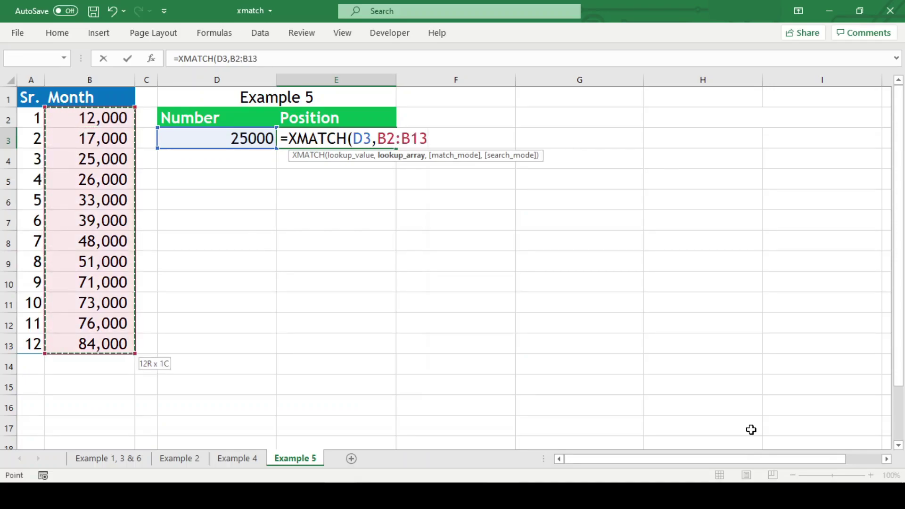
{"action": "type", "text": ",,"}
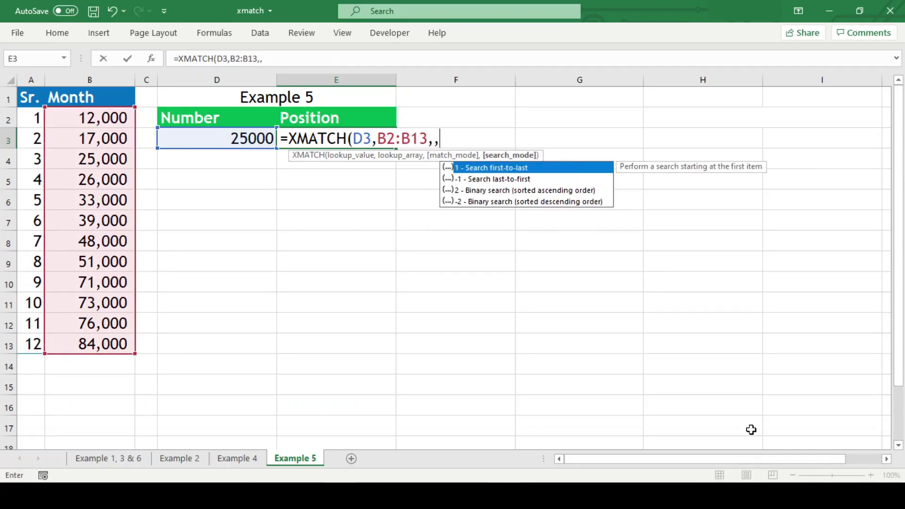
{"action": "key", "text": "Down"}
{"action": "key", "text": "Down"}
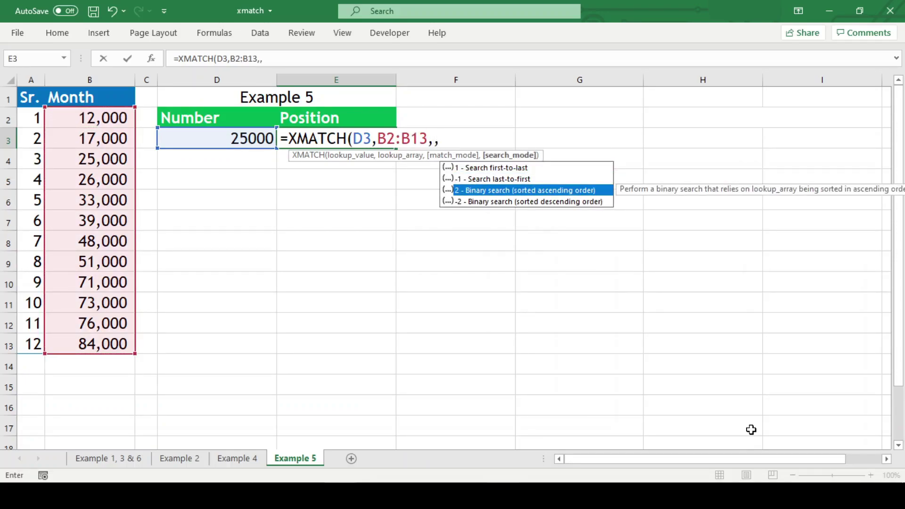
{"action": "key", "text": "Tab"}
{"action": "type", "text": ")"}
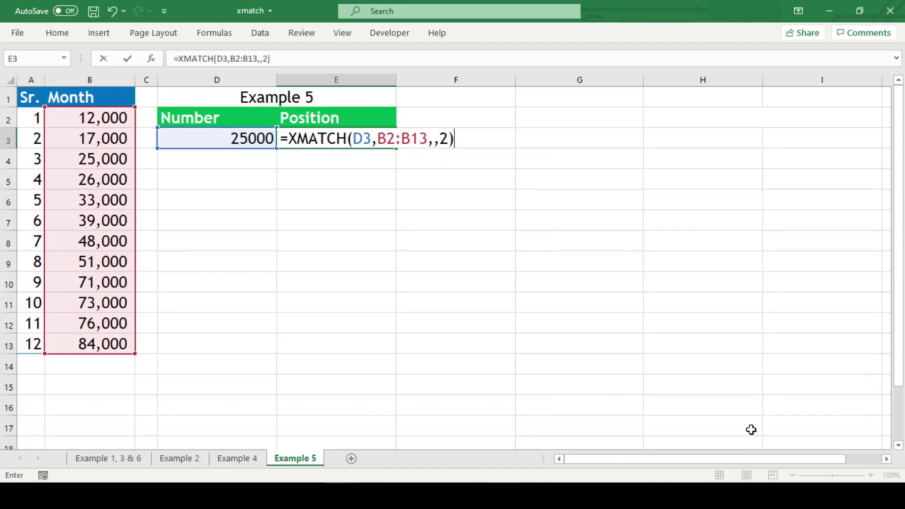
{"action": "key", "text": "Return"}
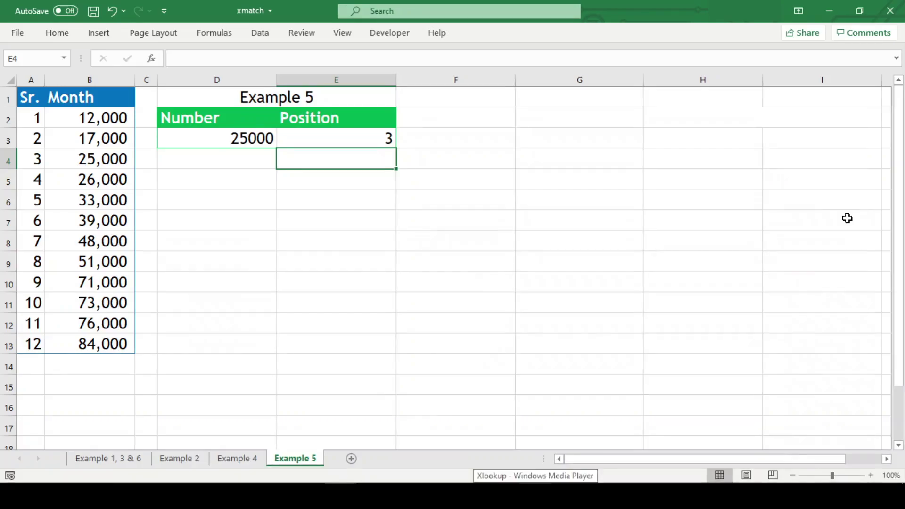
Replace E3's search mode 2 with -2 (descending binary search), giving #N/A.
{"action": "key", "text": "Up"}
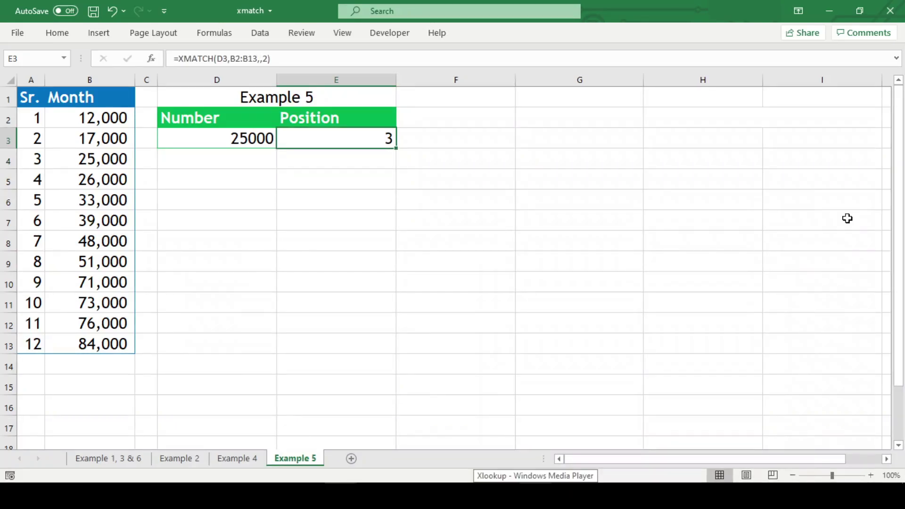
{"action": "key", "text": "F2"}
{"action": "key", "text": "Left"}
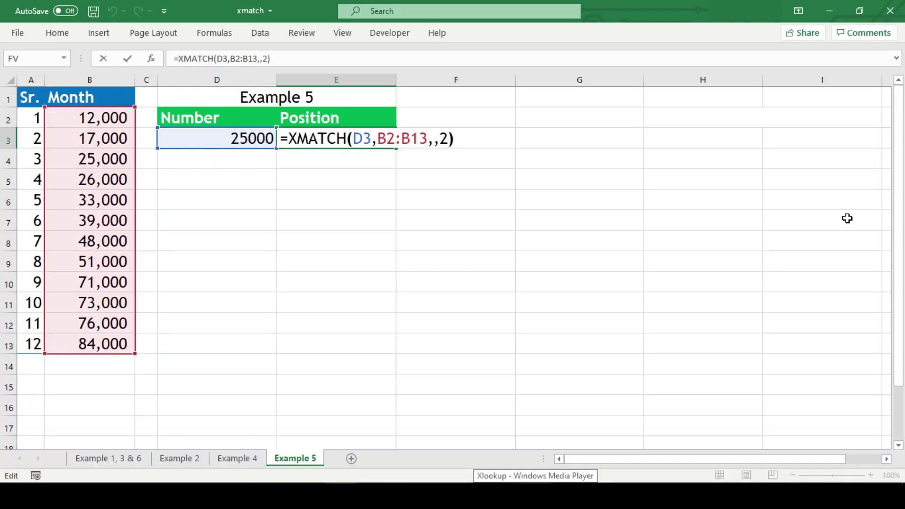
{"action": "key", "text": "BackSpace"}
{"action": "key", "text": "Down"}
{"action": "key", "text": "Down"}
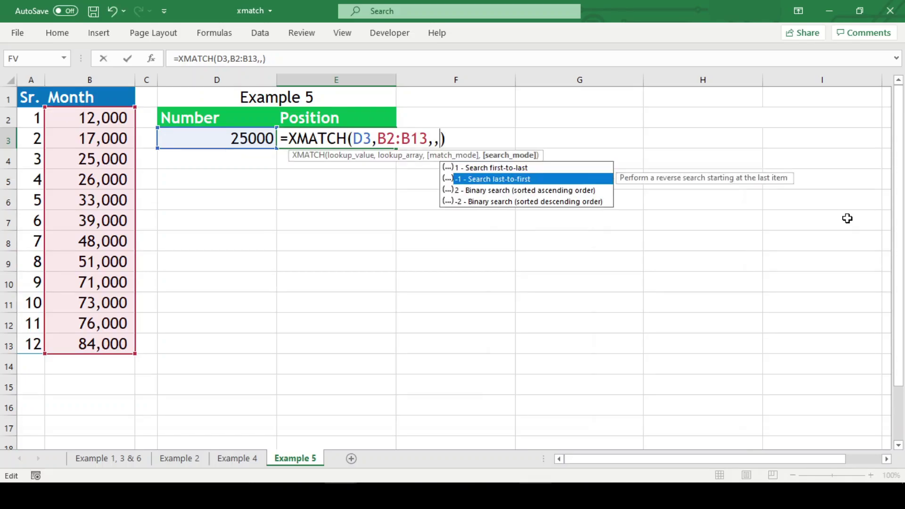
{"action": "key", "text": "Down"}
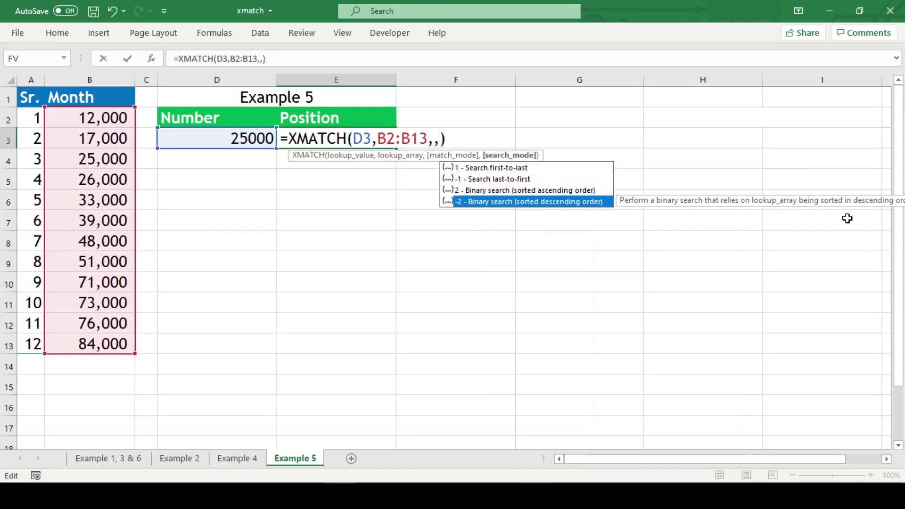
{"action": "key", "text": "Tab"}
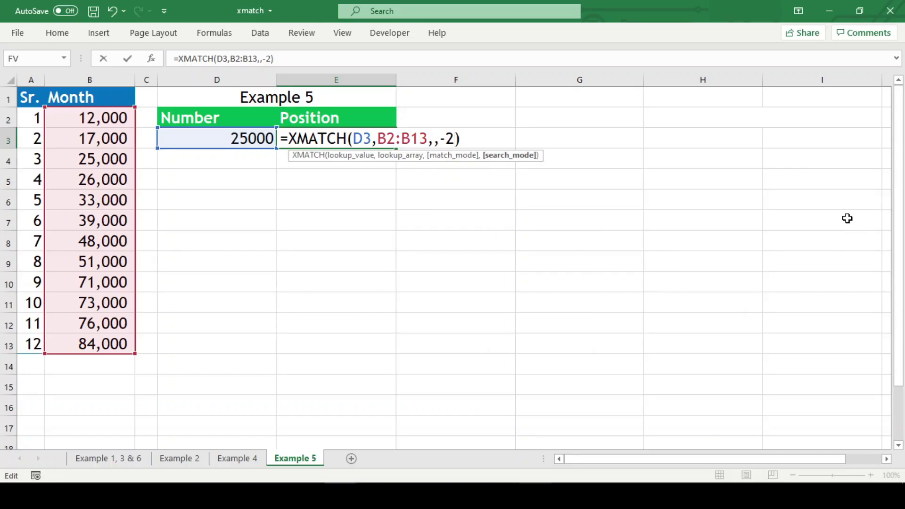
{"action": "key", "text": "Return"}
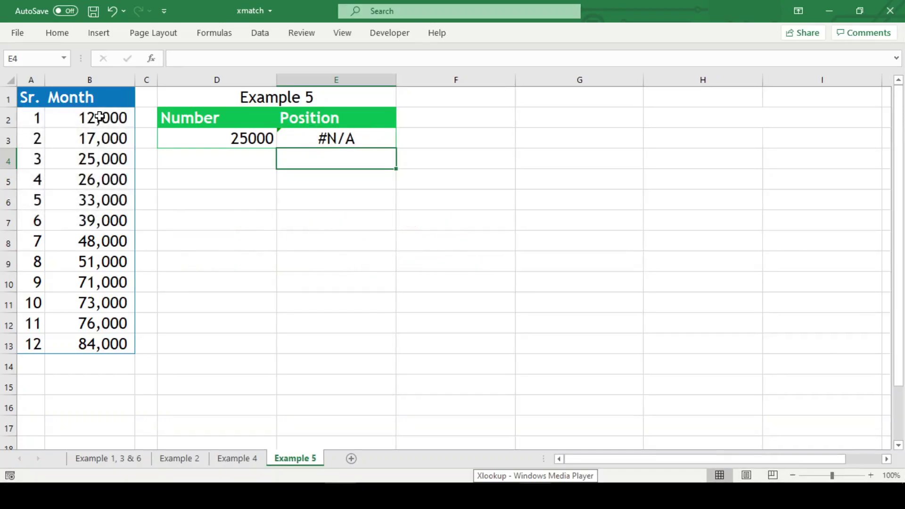
Sort only the Month values B2:B13 largest to smallest, then return to the Example 1, 3 & 6 sheet.
{"action": "left_click_drag", "start_coordinate": [97, 117], "coordinate": [95, 344]}
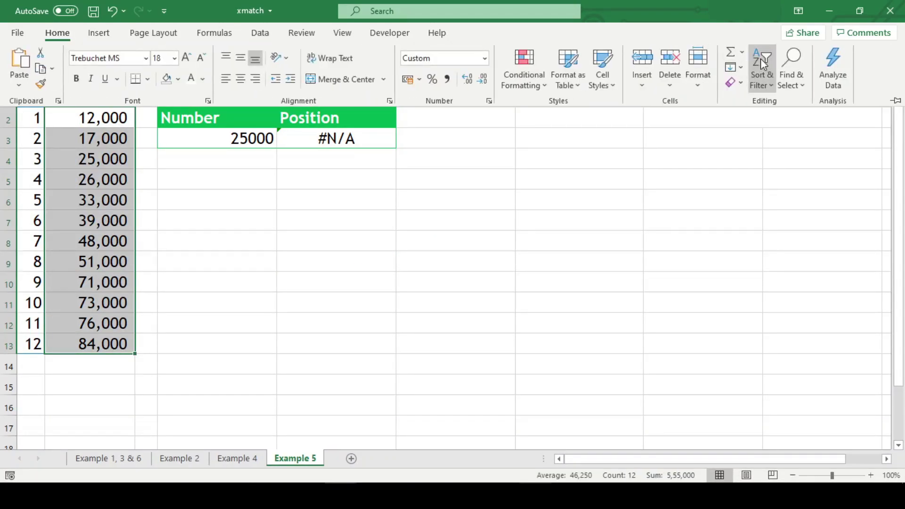
{"action": "left_click", "coordinate": [762, 66]}
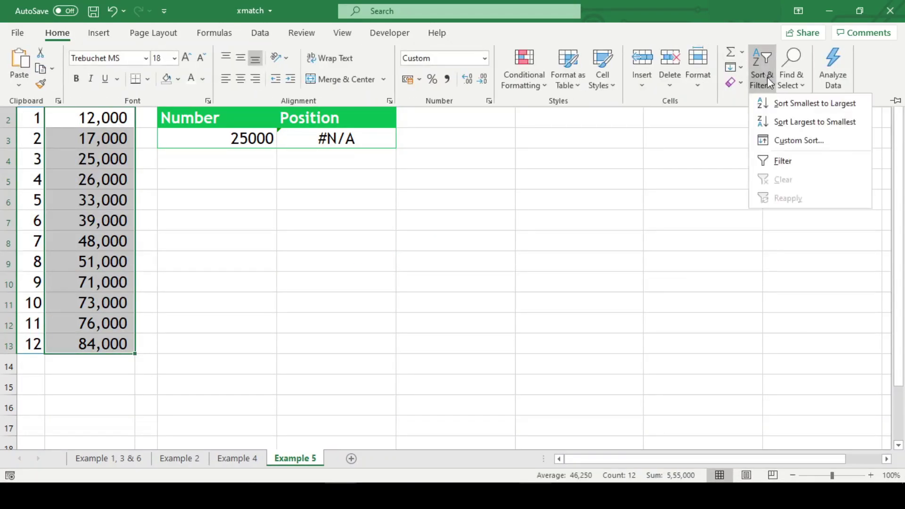
{"action": "left_click", "coordinate": [773, 102]}
{"action": "left_click", "coordinate": [316, 236]}
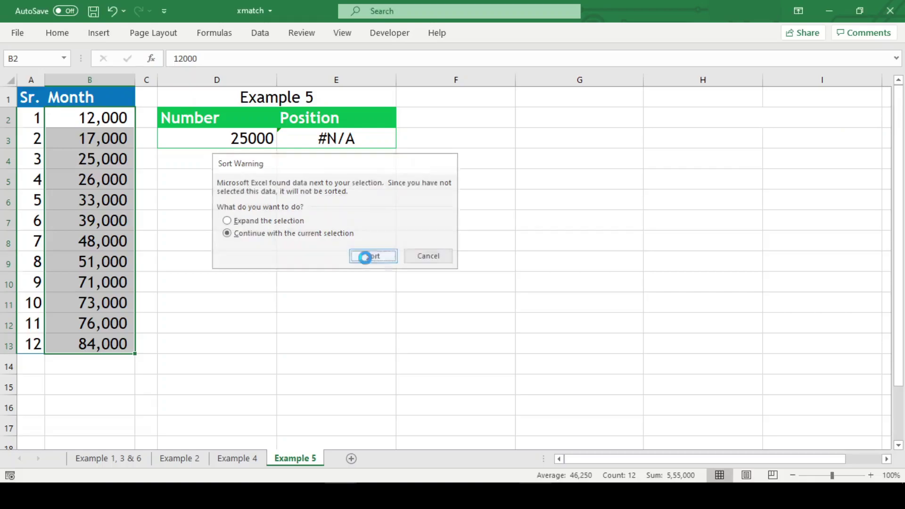
{"action": "left_click", "coordinate": [366, 257]}
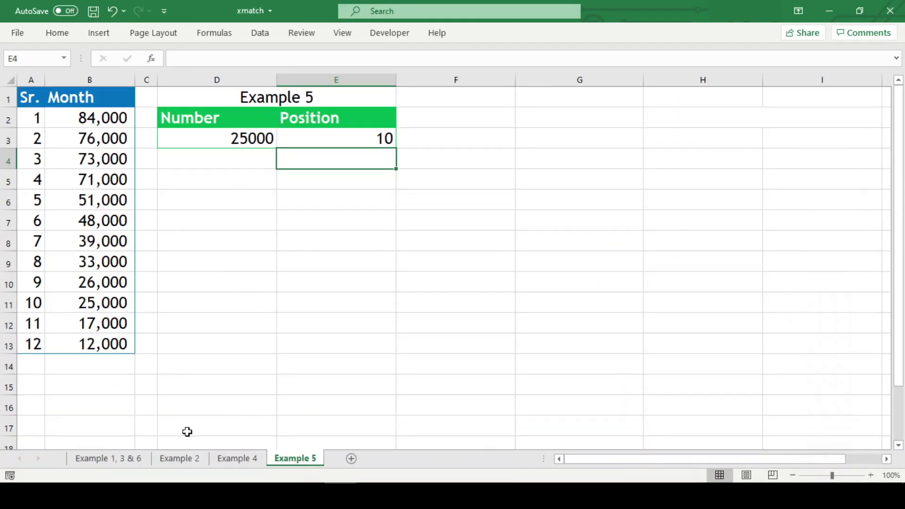
{"action": "left_click", "coordinate": [118, 458]}
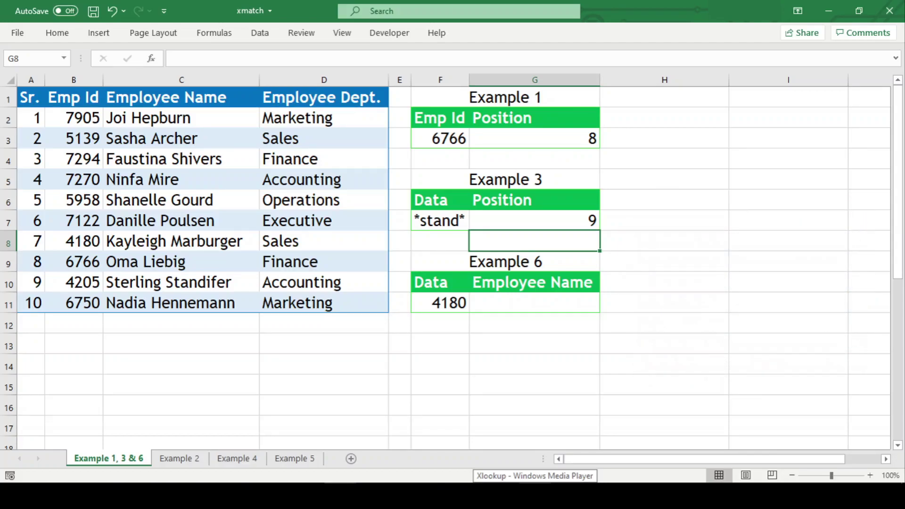
Enter =XMATCH(F11,B2:B11) in G11 to find the Emp Id's position.
{"action": "key", "text": "Down"}
{"action": "key", "text": "Down"}
{"action": "key", "text": "Down"}
{"action": "type", "text": "=x"}
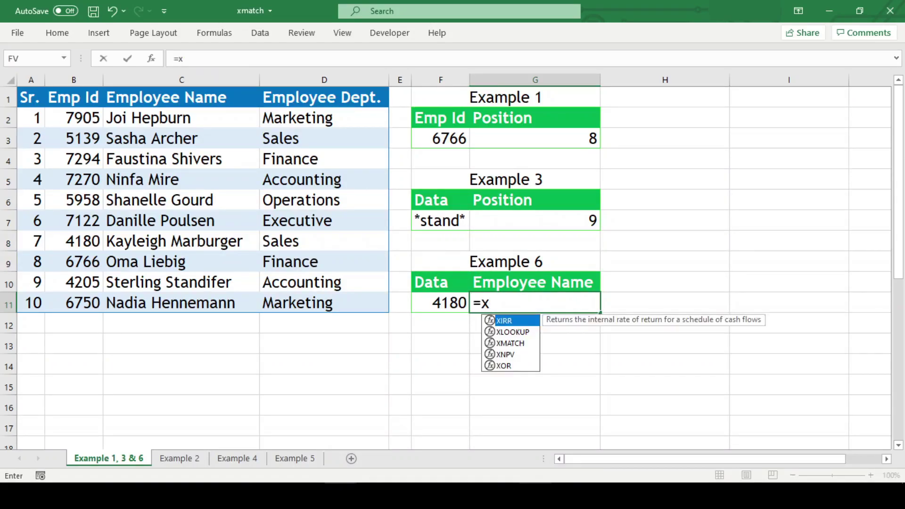
{"action": "type", "text": "m"}
{"action": "key", "text": "Tab"}
{"action": "key", "text": "Left"}
{"action": "type", "text": ","}
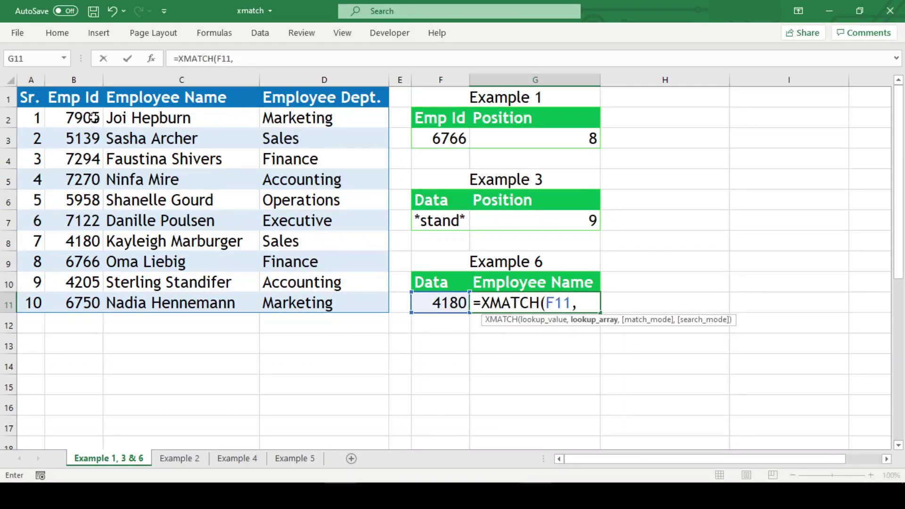
{"action": "left_click_drag", "start_coordinate": [93, 117], "coordinate": [91, 302]}
{"action": "type", "text": ")"}
{"action": "key", "text": "Return"}
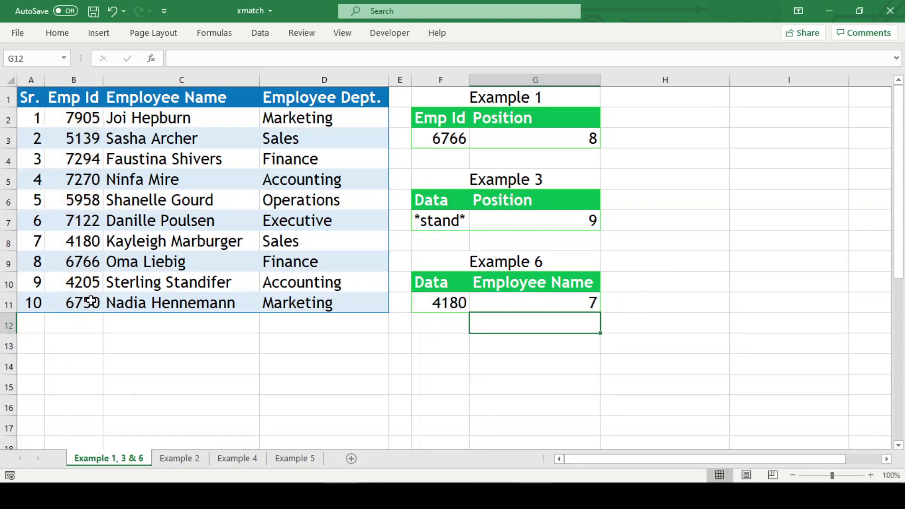
Wrap G11's formula as =INDEX(C2:C11,XMATCH(F11,B2:B11)) to return the employee name.
{"action": "key", "text": "Up"}
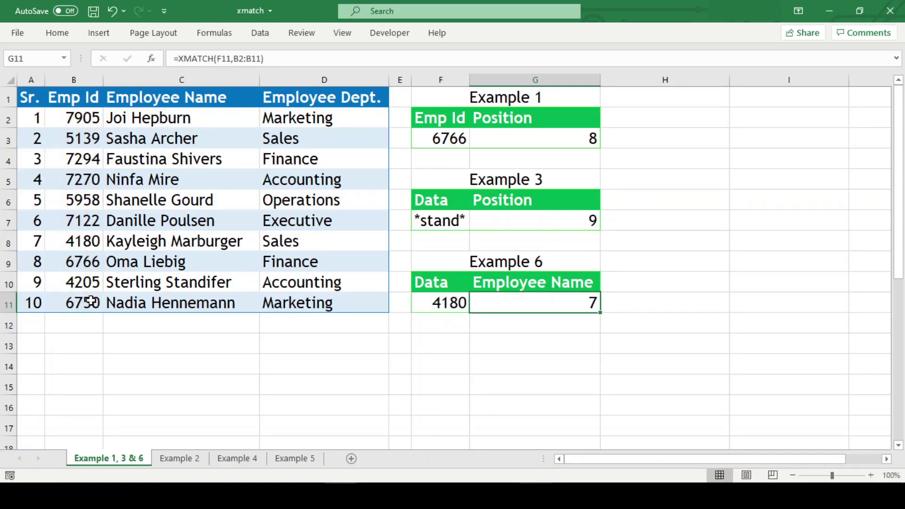
{"action": "key", "text": "F2"}
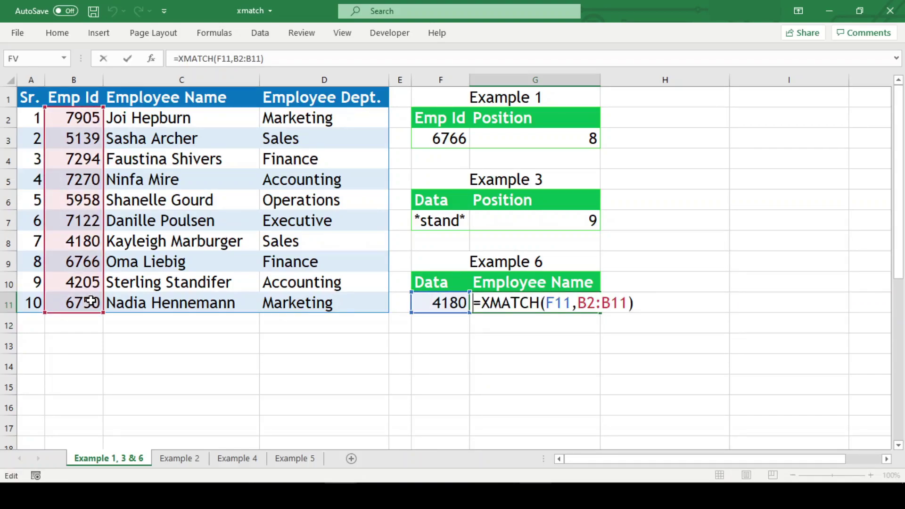
{"action": "key", "text": "Right"}
{"action": "type", "text": "in"}
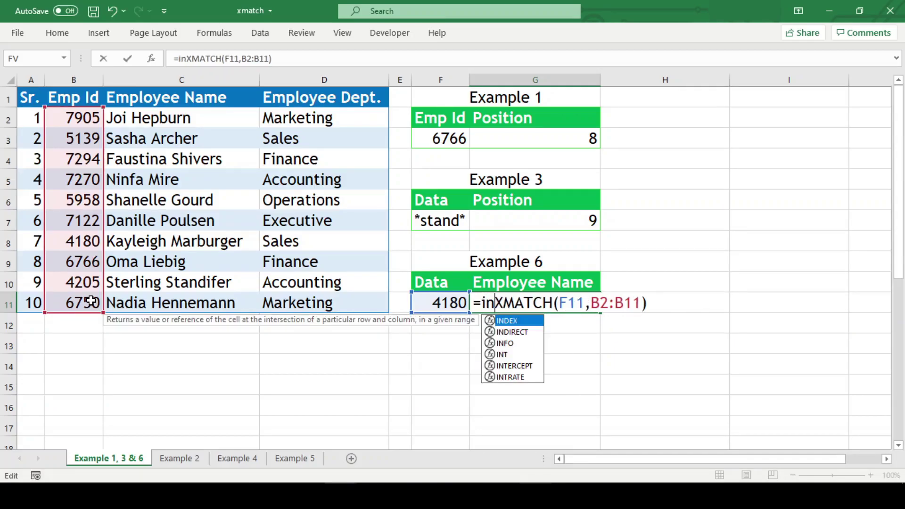
{"action": "key", "text": "Tab"}
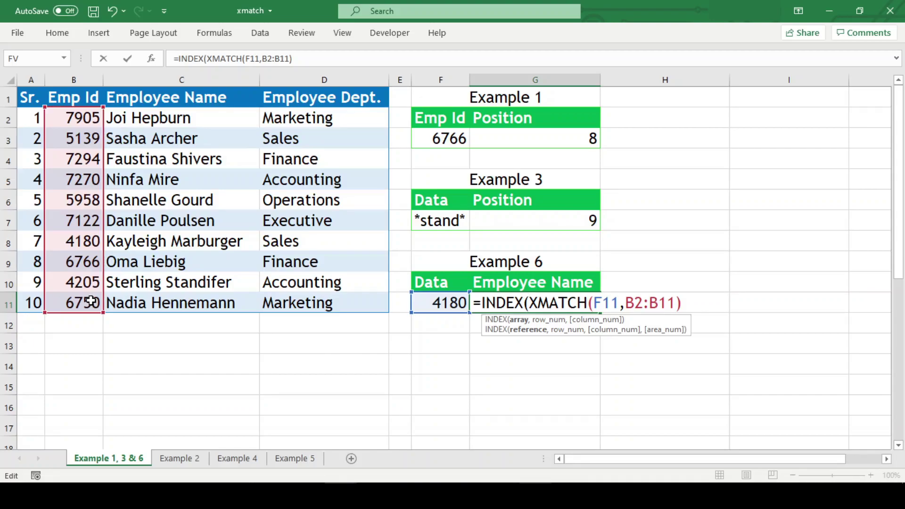
{"action": "left_click", "coordinate": [228, 116]}
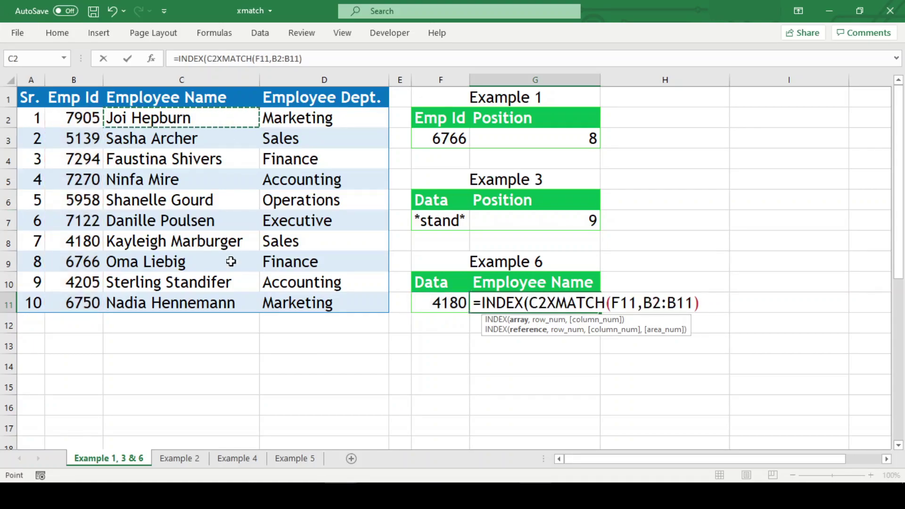
{"action": "left_click", "coordinate": [232, 297], "text": "shift"}
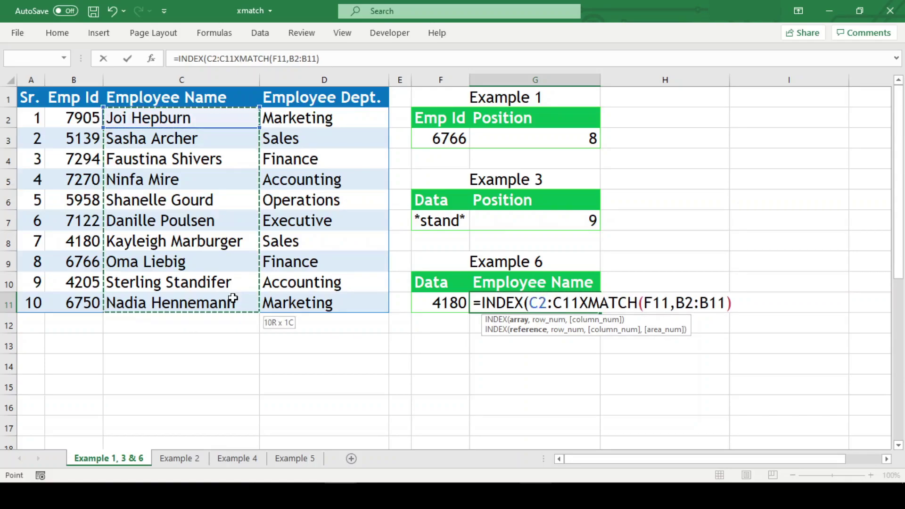
{"action": "type", "text": ","}
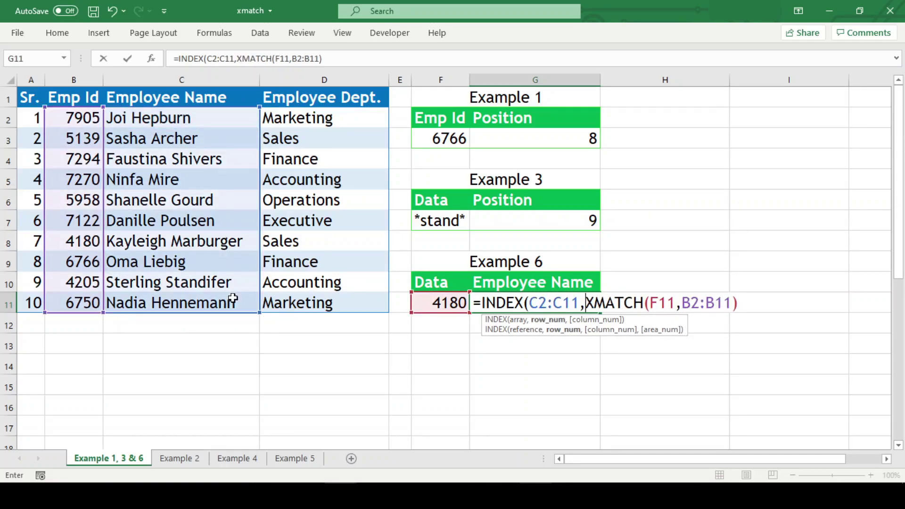
{"action": "left_click", "coordinate": [752, 299]}
{"action": "type", "text": ")"}
{"action": "key", "text": "Return"}
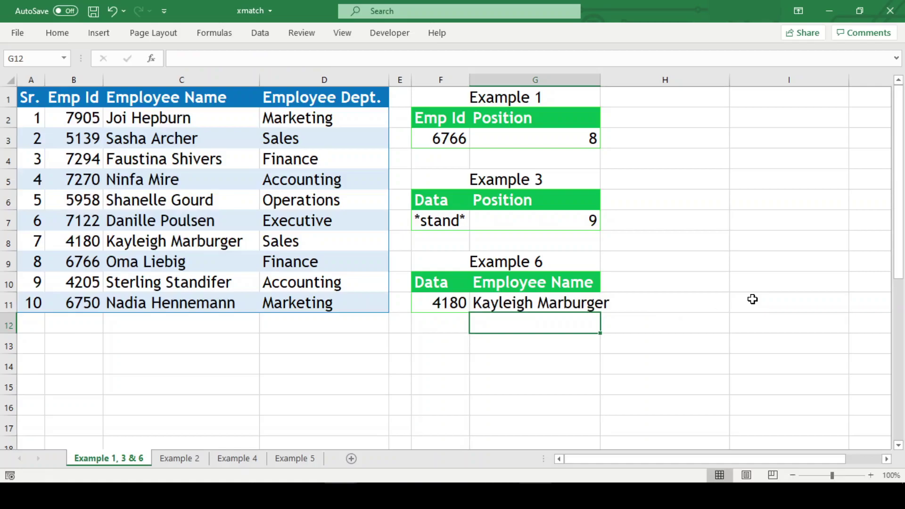